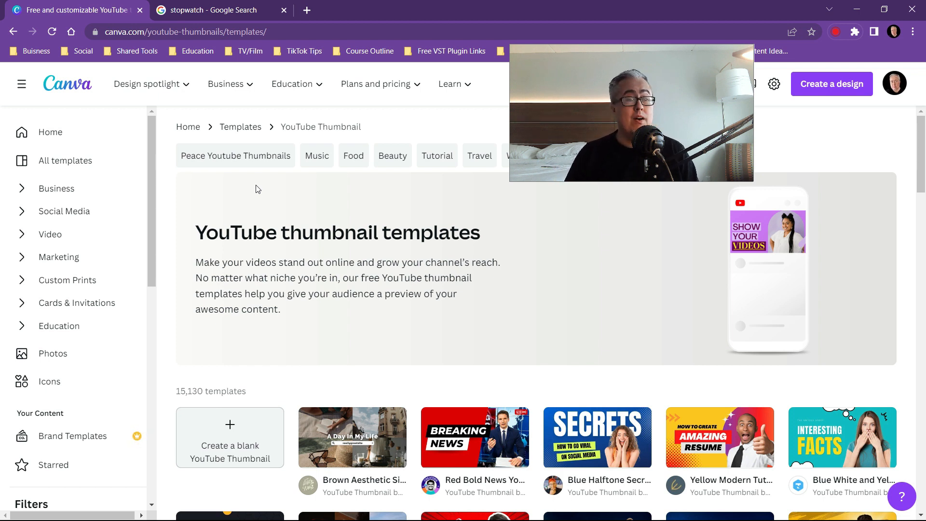
Start the Google stopwatch in the other browser tab and return to the Canva YouTube thumbnail templates page.
{"action": "left_click", "coordinate": [226, 8]}
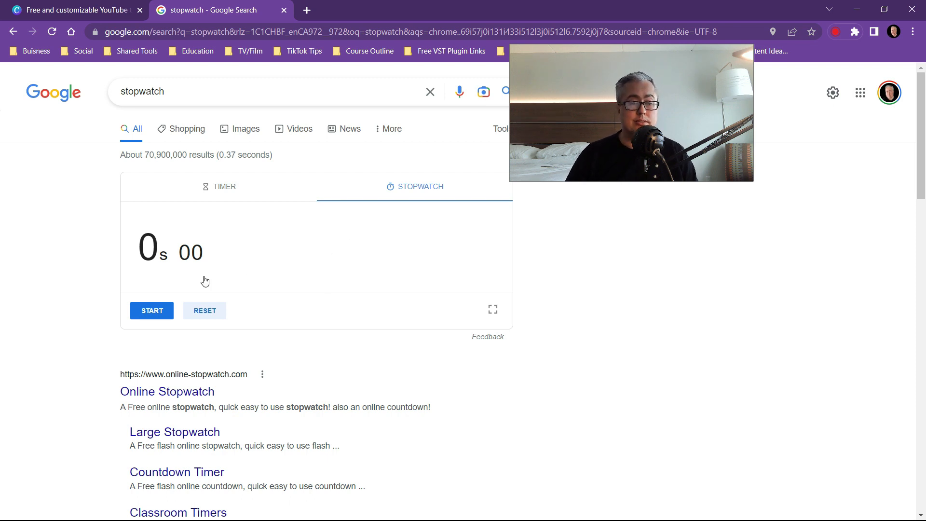
{"action": "left_click", "coordinate": [152, 311]}
{"action": "key", "text": "ctrl+Tab"}
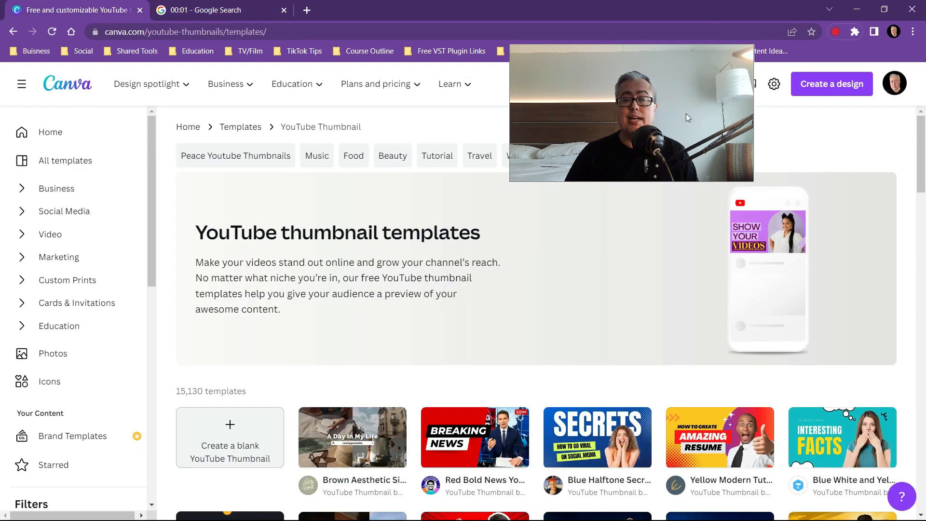
Search the templates for "youtube thum", choose the YouTube Thumbnail suggestion, and create a blank YouTube thumbnail.
{"action": "left_click", "coordinate": [625, 84]}
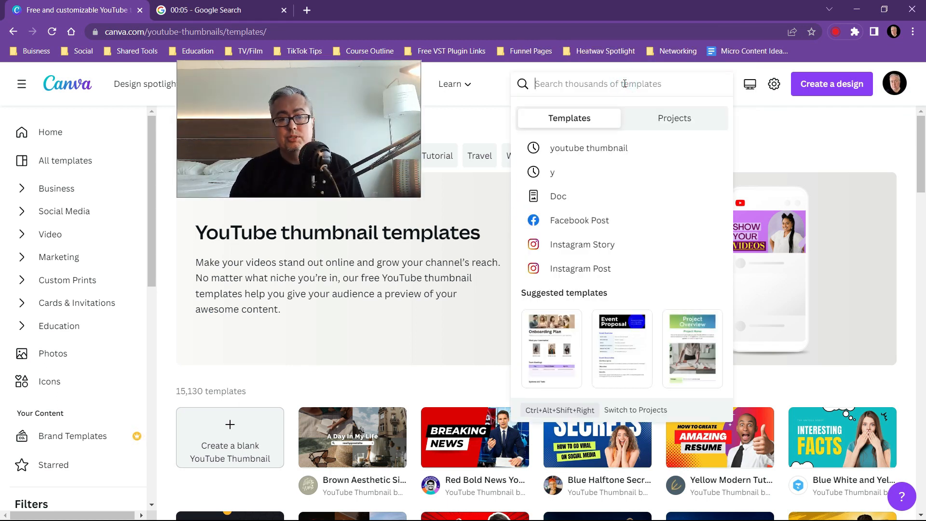
{"action": "type", "text": "youtube "}
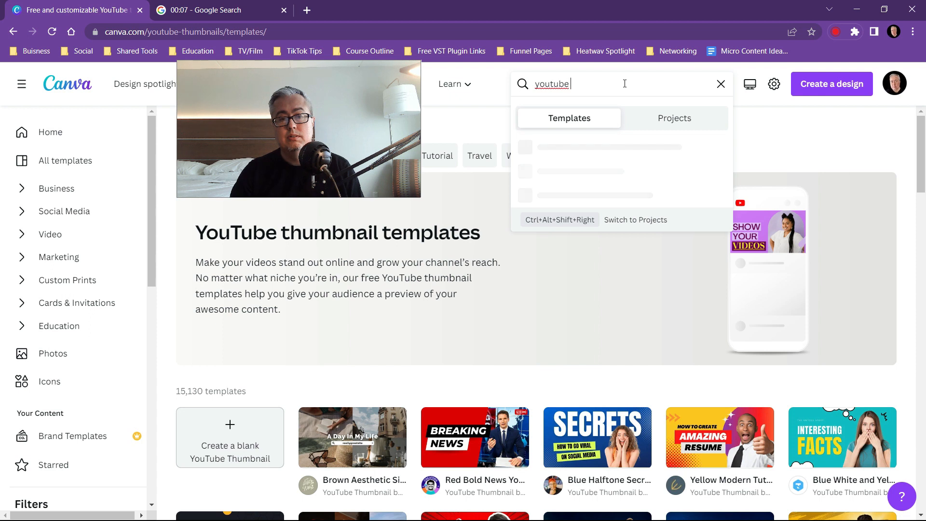
{"action": "type", "text": "thum"}
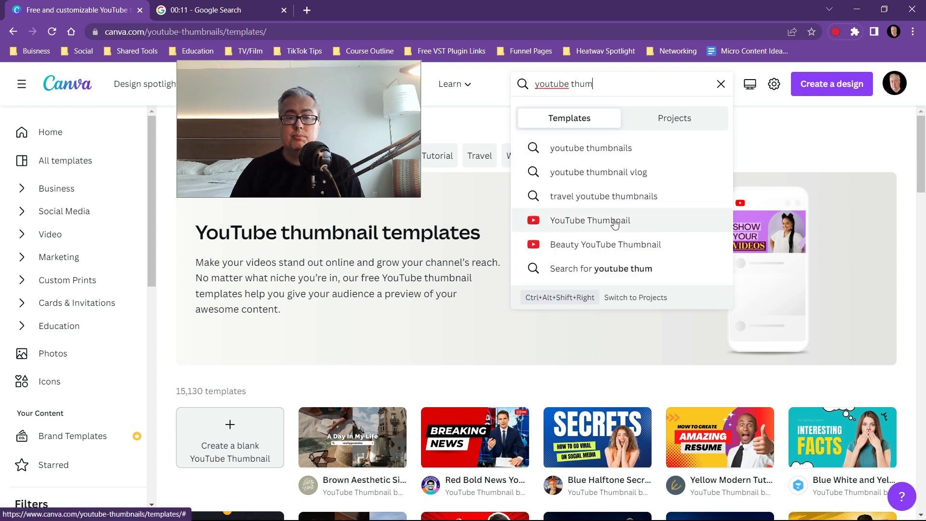
{"action": "left_click", "coordinate": [614, 222]}
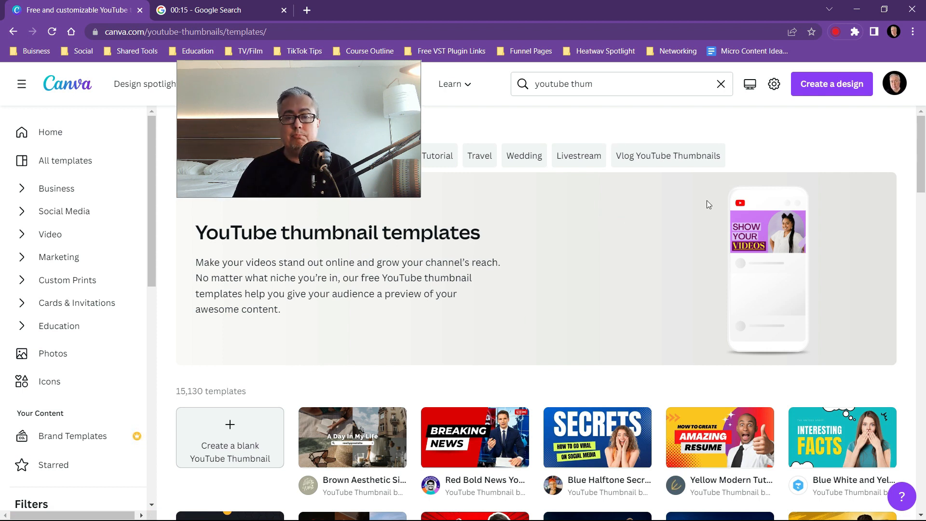
{"action": "left_click", "coordinate": [227, 435]}
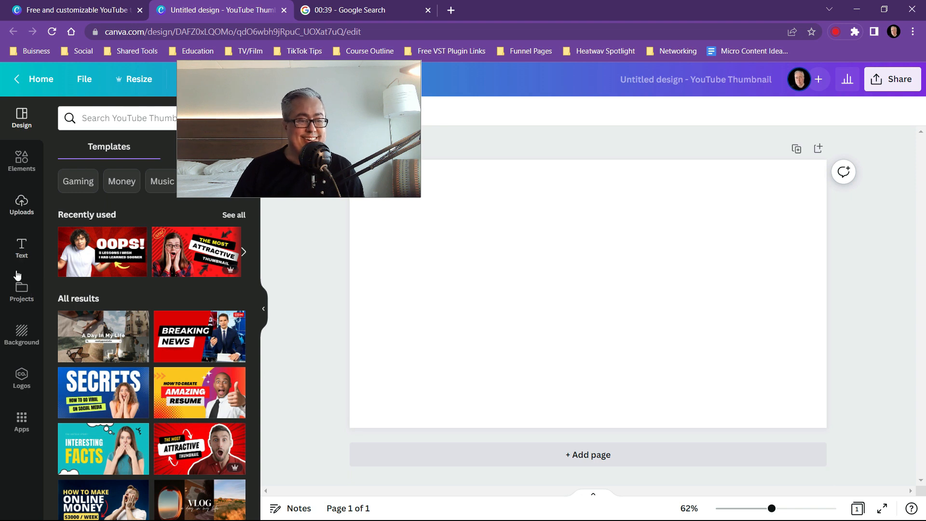
Search the elements library for "night woman beach" and show all photo results.
{"action": "left_click", "coordinate": [21, 204]}
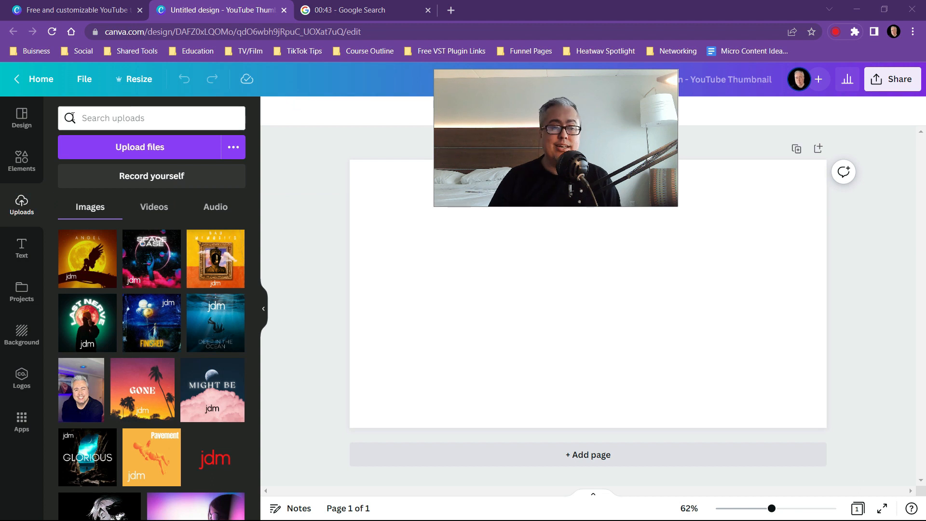
{"action": "left_click", "coordinate": [25, 166]}
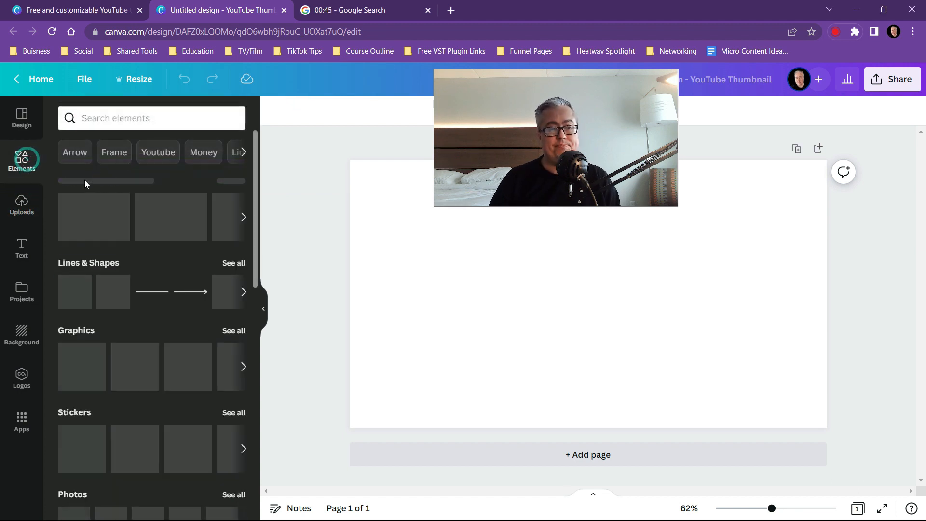
{"action": "left_click", "coordinate": [128, 118]}
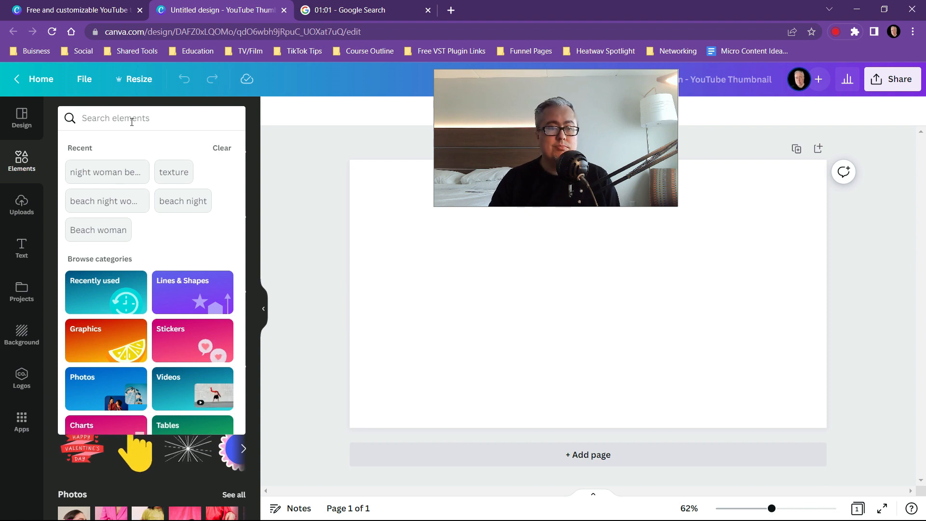
{"action": "type", "text": "night "}
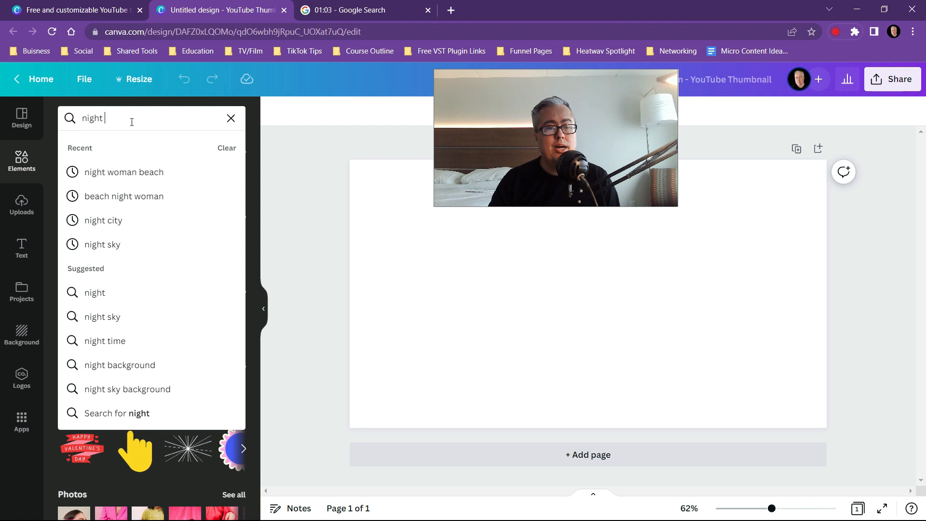
{"action": "type", "text": "woman"}
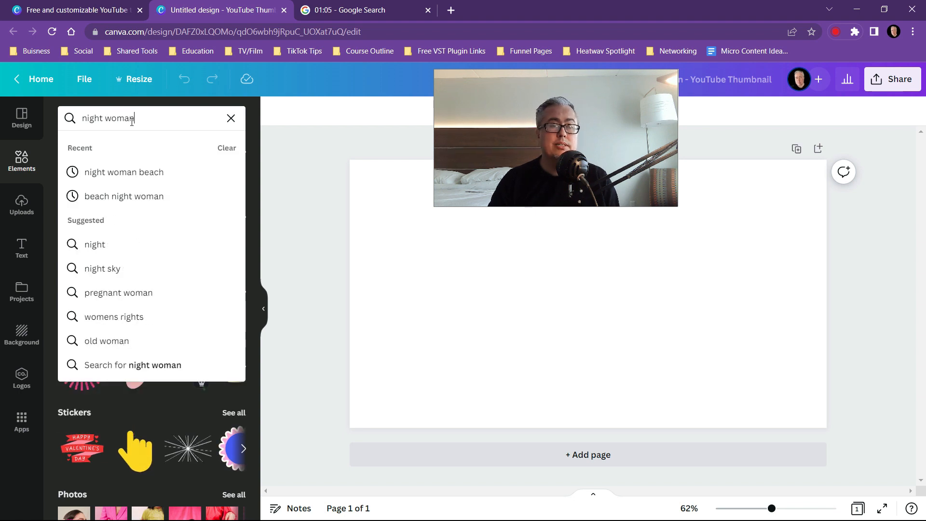
{"action": "type", "text": " beach"}
{"action": "key", "text": "Return"}
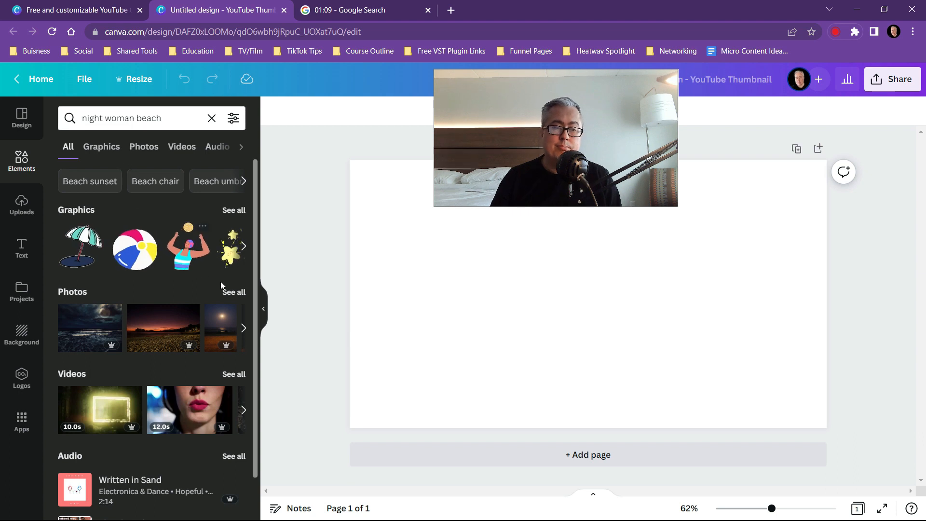
{"action": "left_click", "coordinate": [233, 292]}
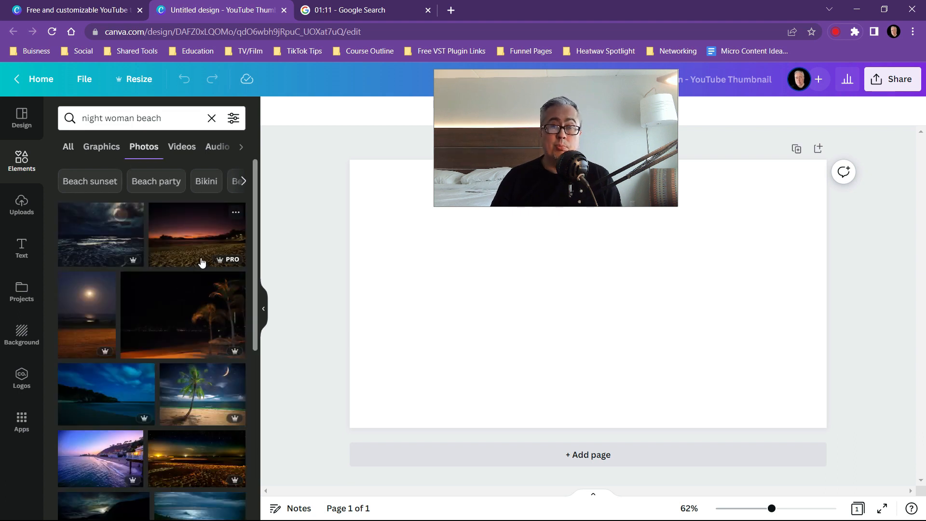
Add the photo of a woman silhouetted in the sea before a full moon and set it as the page background.
{"action": "scroll", "coordinate": [188, 236], "scroll_direction": "down", "scroll_amount": 3}
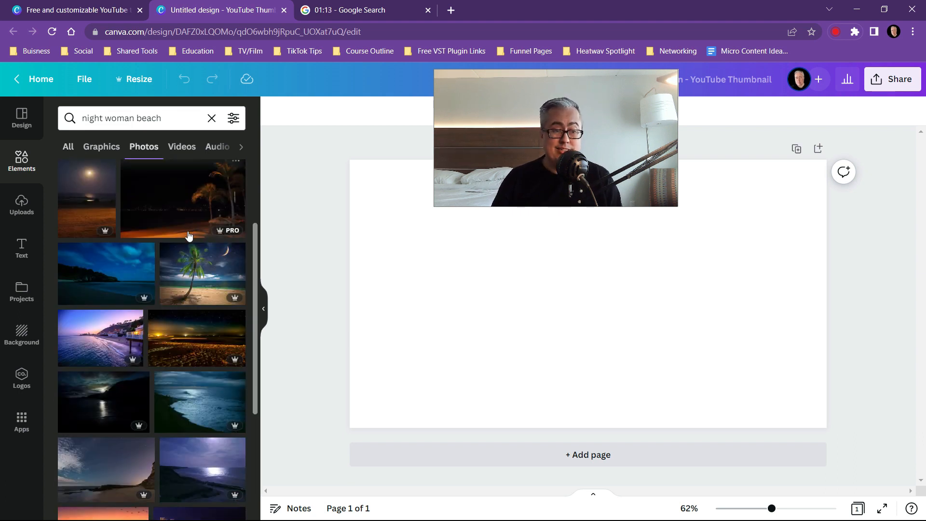
{"action": "scroll", "coordinate": [188, 237], "scroll_direction": "down", "scroll_amount": 10}
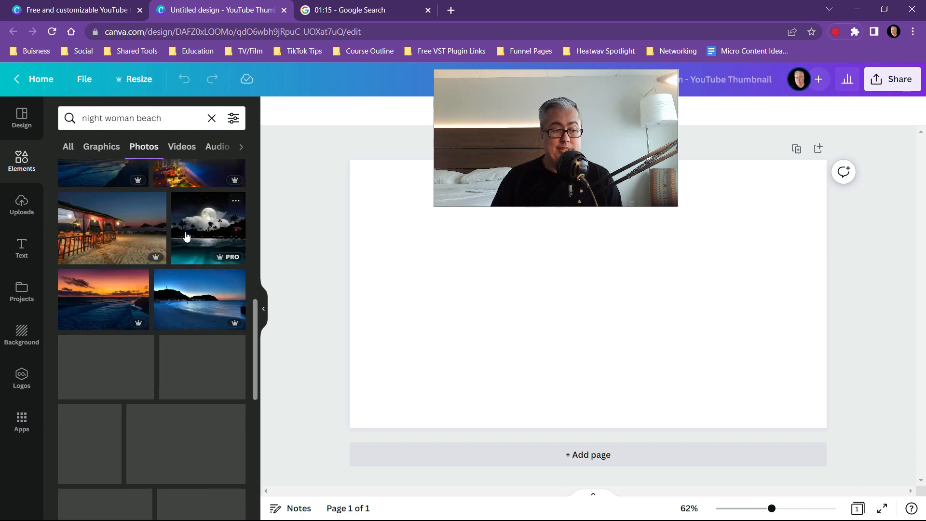
{"action": "scroll", "coordinate": [187, 236], "scroll_direction": "down", "scroll_amount": 6}
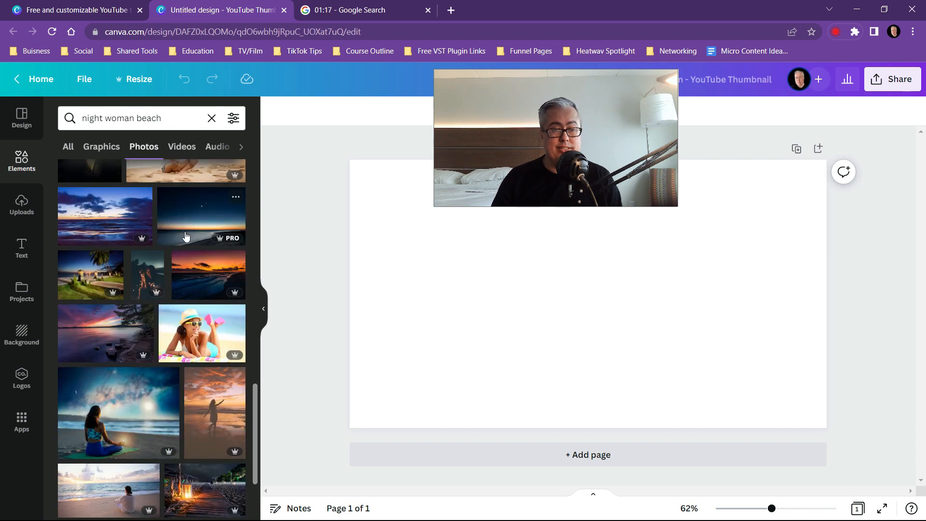
{"action": "scroll", "coordinate": [185, 236], "scroll_direction": "down", "scroll_amount": 6}
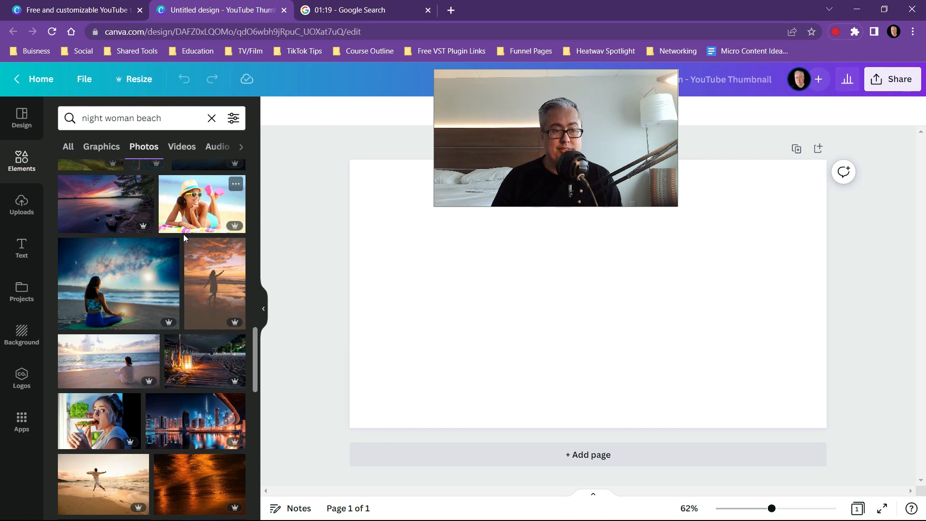
{"action": "scroll", "coordinate": [184, 236], "scroll_direction": "down", "scroll_amount": 8}
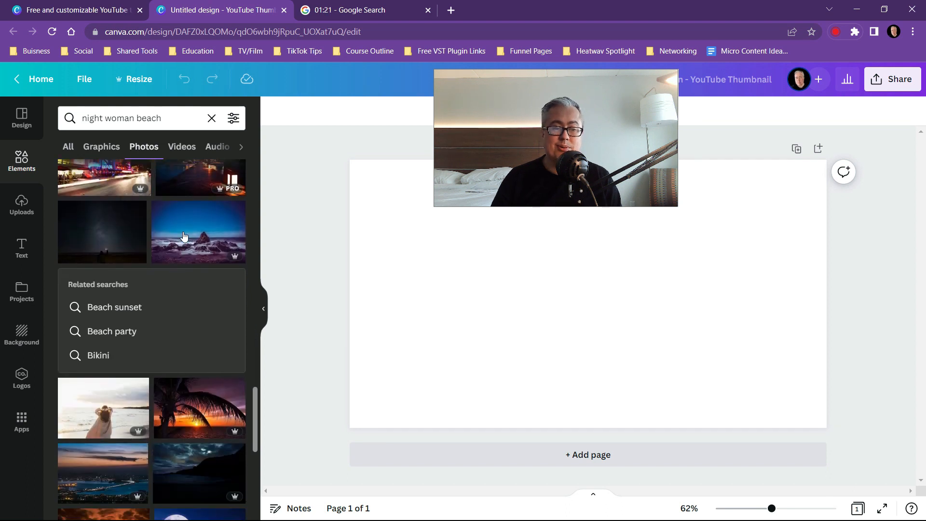
{"action": "scroll", "coordinate": [187, 236], "scroll_direction": "down", "scroll_amount": 3}
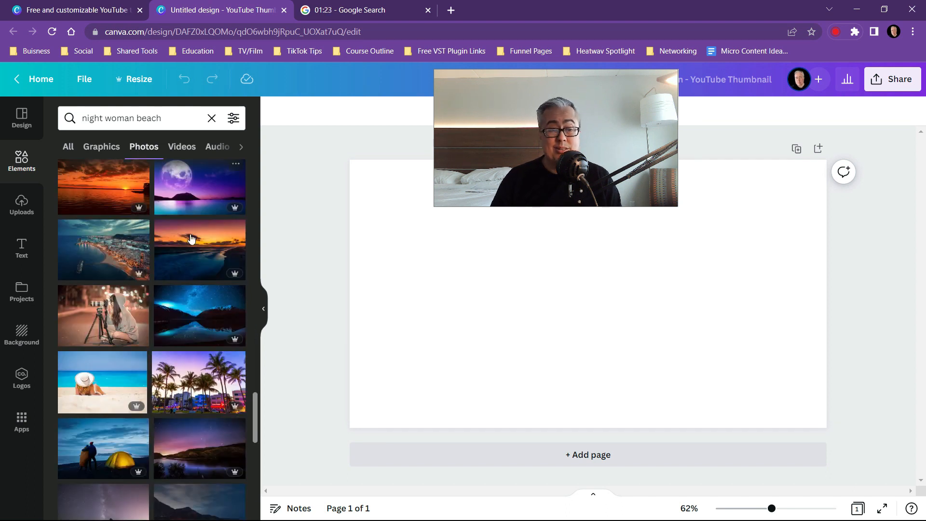
{"action": "scroll", "coordinate": [191, 237], "scroll_direction": "down", "scroll_amount": 5}
{"action": "scroll", "coordinate": [190, 236], "scroll_direction": "down", "scroll_amount": 5}
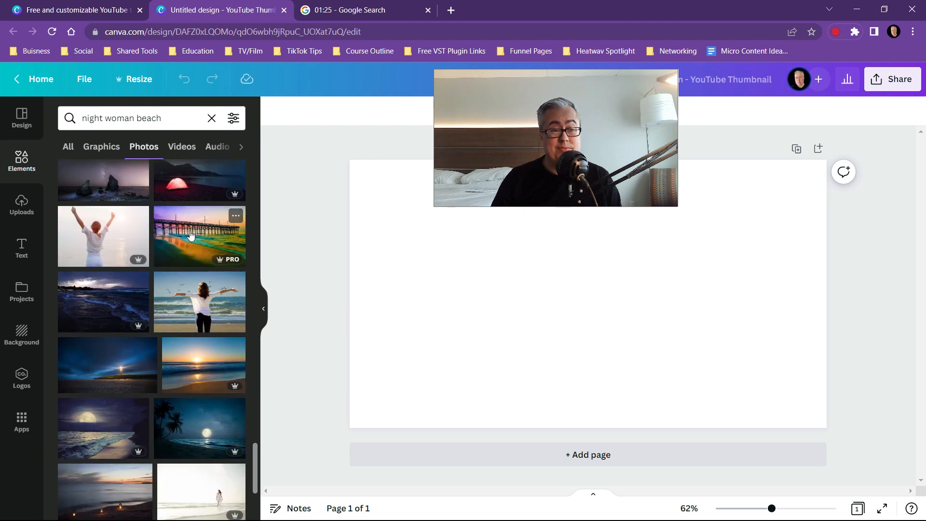
{"action": "scroll", "coordinate": [191, 236], "scroll_direction": "down", "scroll_amount": 2}
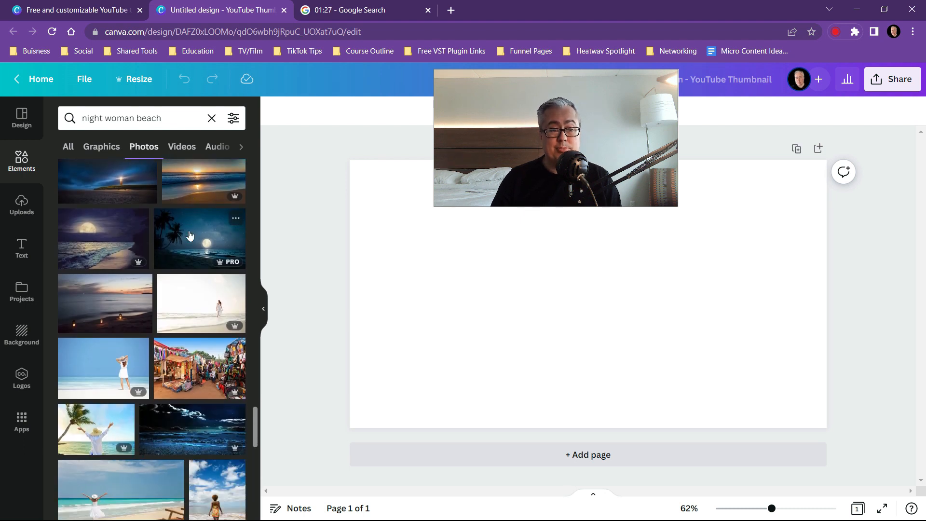
{"action": "scroll", "coordinate": [191, 235], "scroll_direction": "down", "scroll_amount": 4}
{"action": "scroll", "coordinate": [190, 236], "scroll_direction": "down", "scroll_amount": 3}
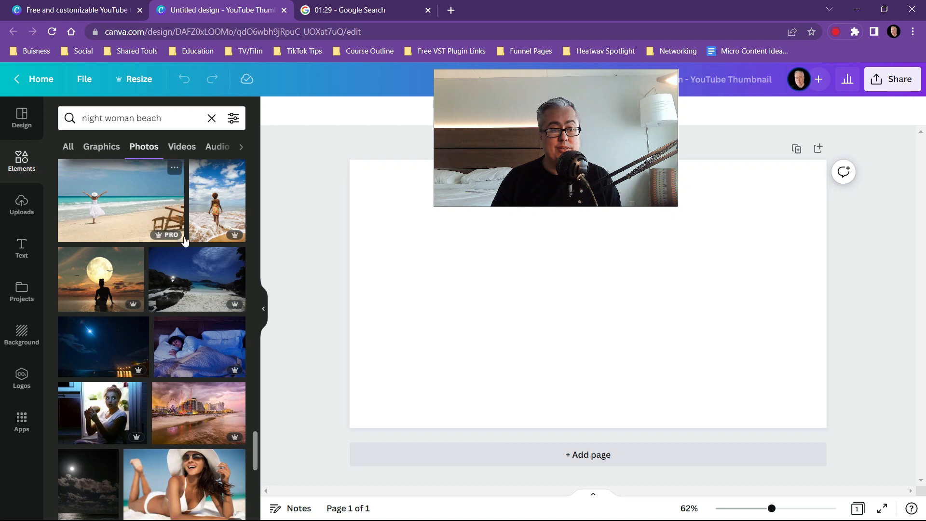
{"action": "left_click", "coordinate": [102, 281]}
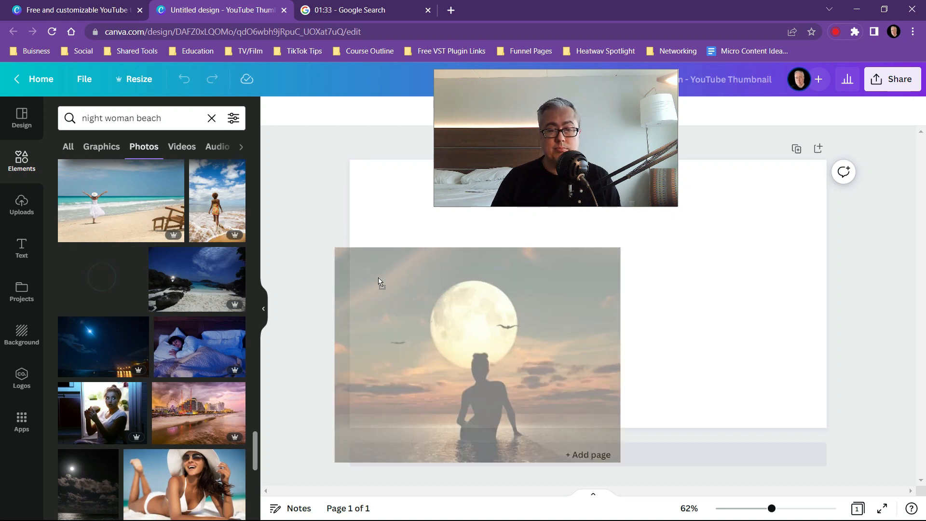
{"action": "right_click", "coordinate": [526, 318]}
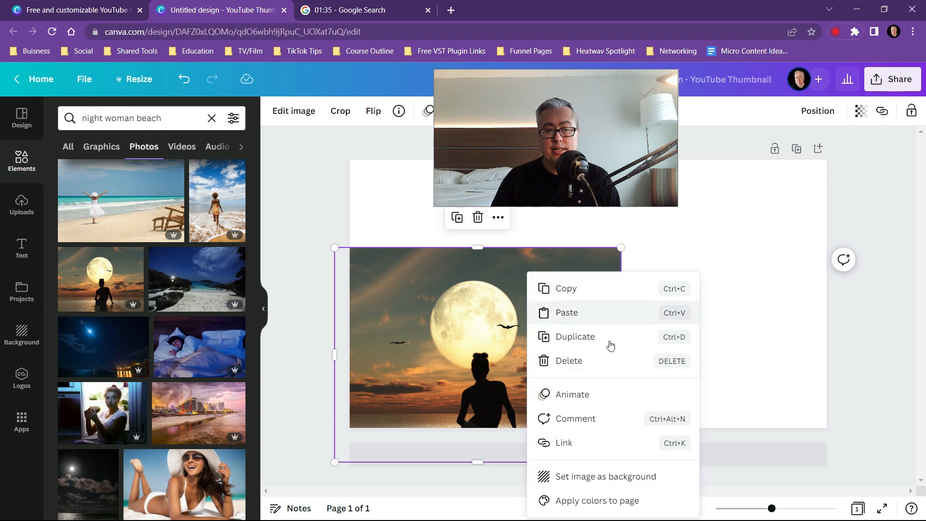
{"action": "left_click", "coordinate": [603, 478]}
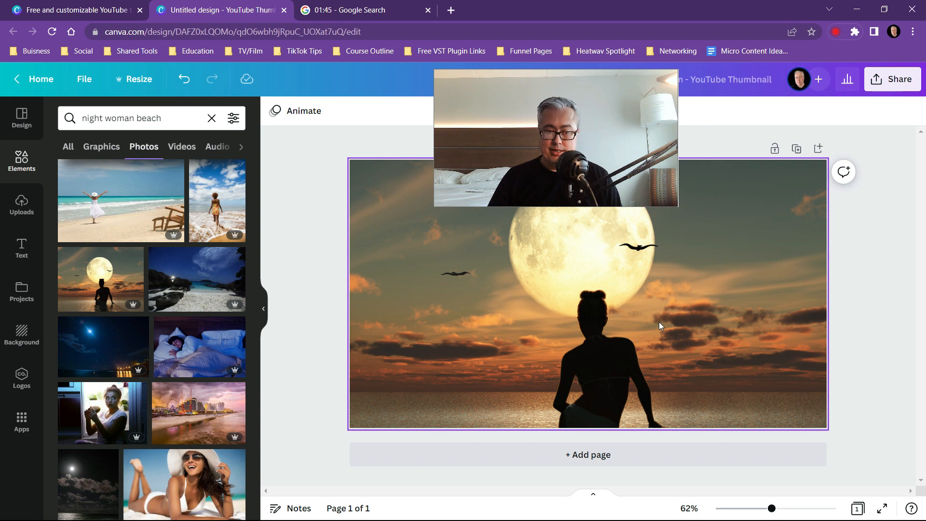
Open the image editing effects for the background photo and show all Prisma styles.
{"action": "left_click", "coordinate": [656, 322]}
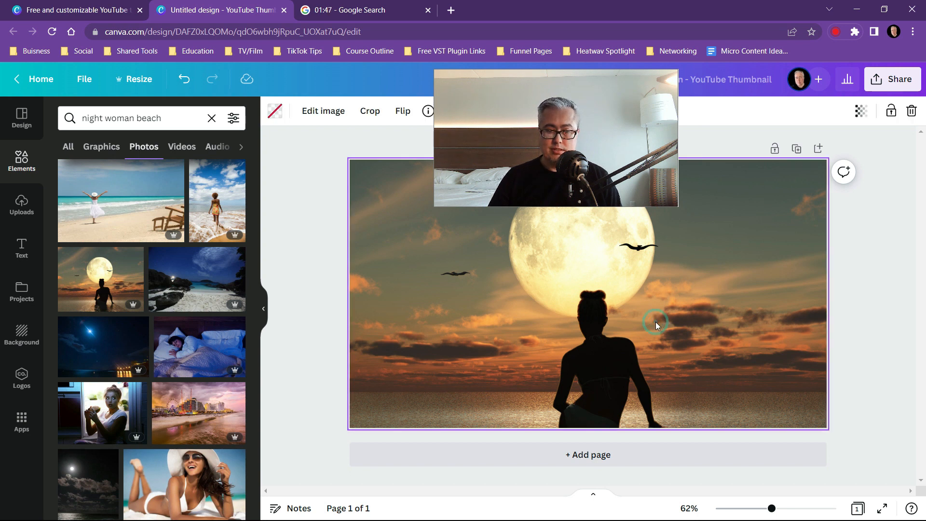
{"action": "left_click", "coordinate": [323, 112]}
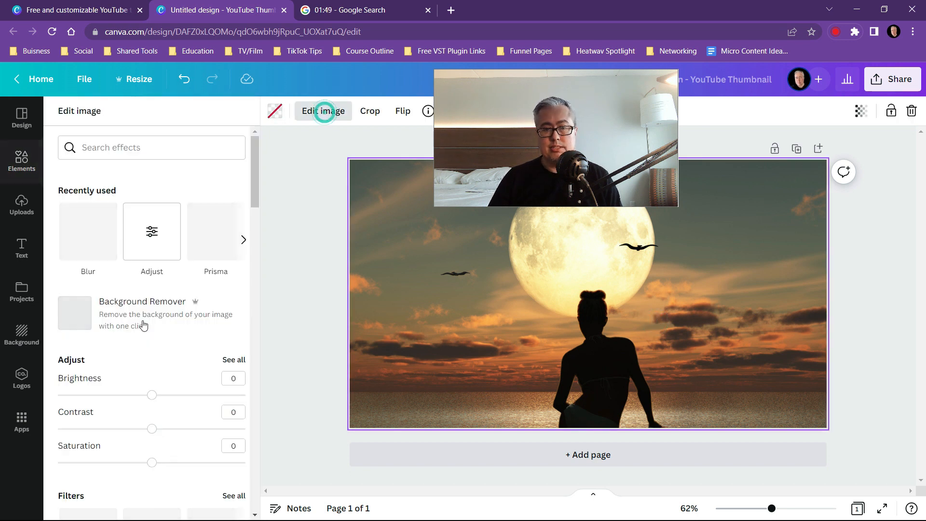
{"action": "scroll", "coordinate": [138, 319], "scroll_direction": "down", "scroll_amount": 15}
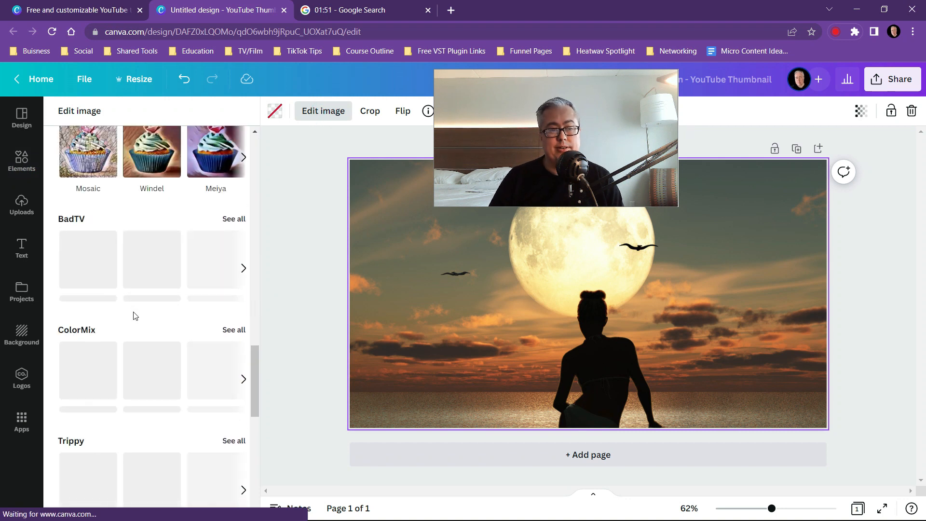
{"action": "scroll", "coordinate": [136, 316], "scroll_direction": "down", "scroll_amount": 8}
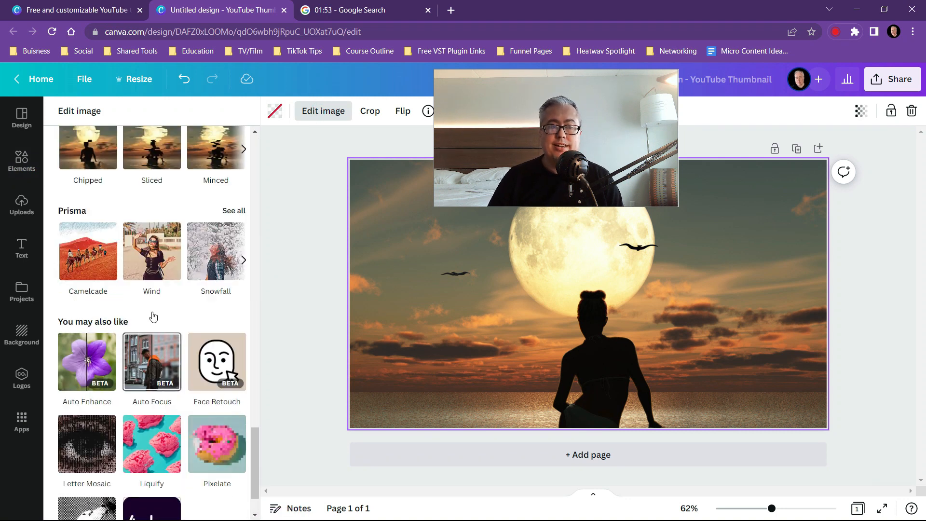
{"action": "scroll", "coordinate": [154, 317], "scroll_direction": "up", "scroll_amount": 1}
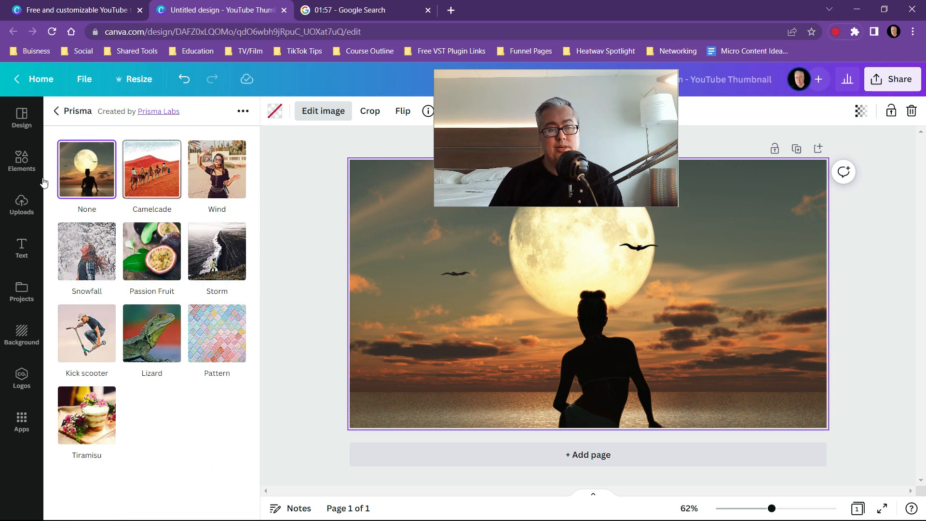
Compare the Camelcade, Wind, Snowfall, Passion Fruit and other Prisma styles on the background photo, and apply Passion Fruit.
{"action": "left_click", "coordinate": [159, 190]}
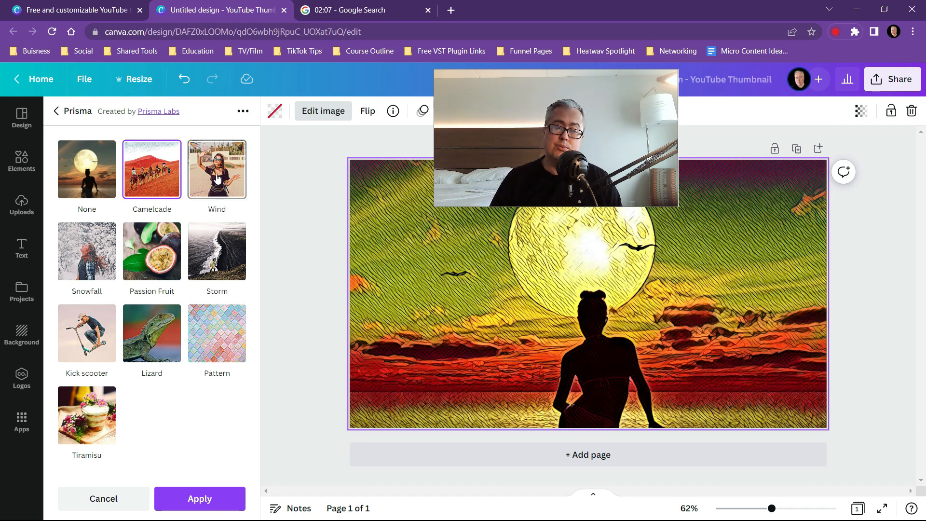
{"action": "left_click", "coordinate": [218, 178]}
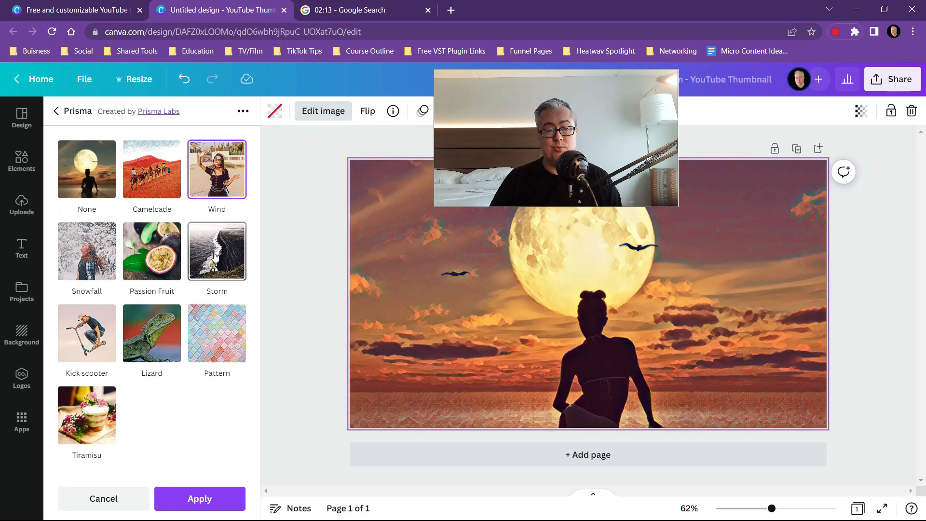
{"action": "left_click", "coordinate": [92, 256]}
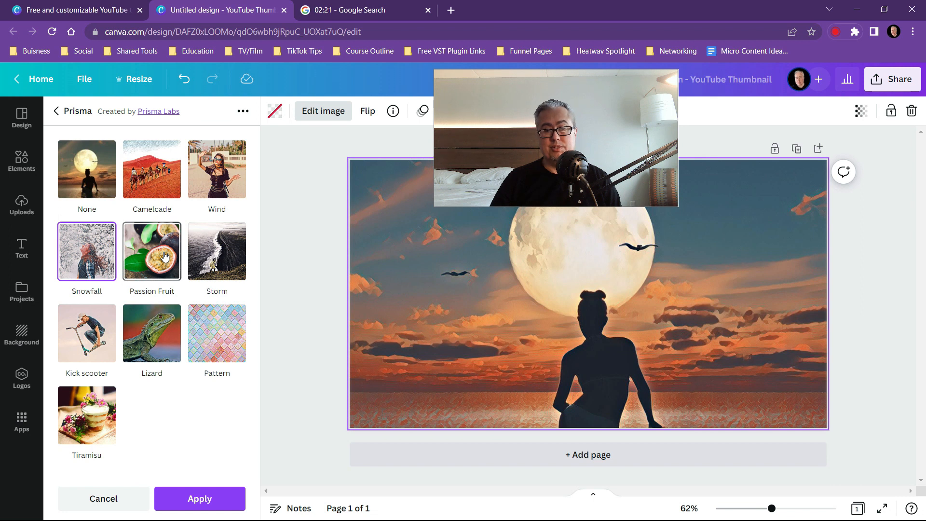
{"action": "left_click", "coordinate": [165, 256]}
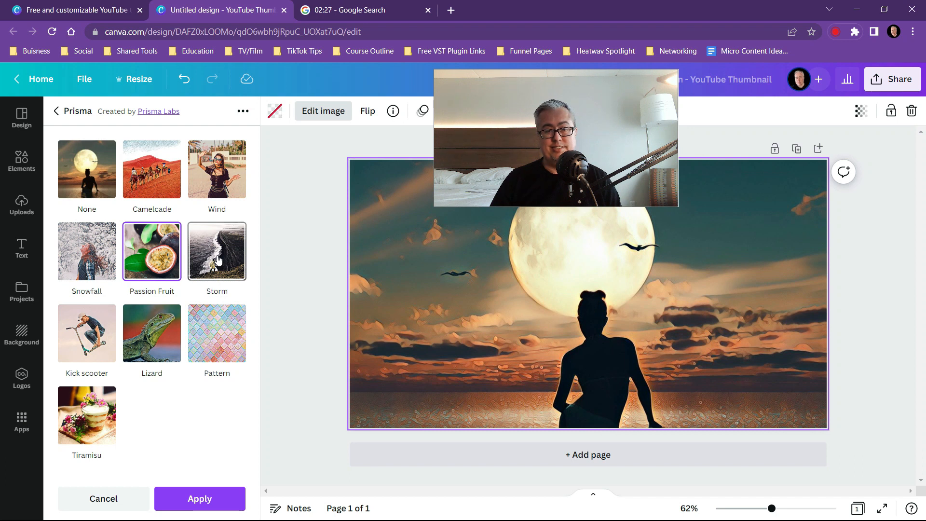
{"action": "left_click", "coordinate": [217, 259]}
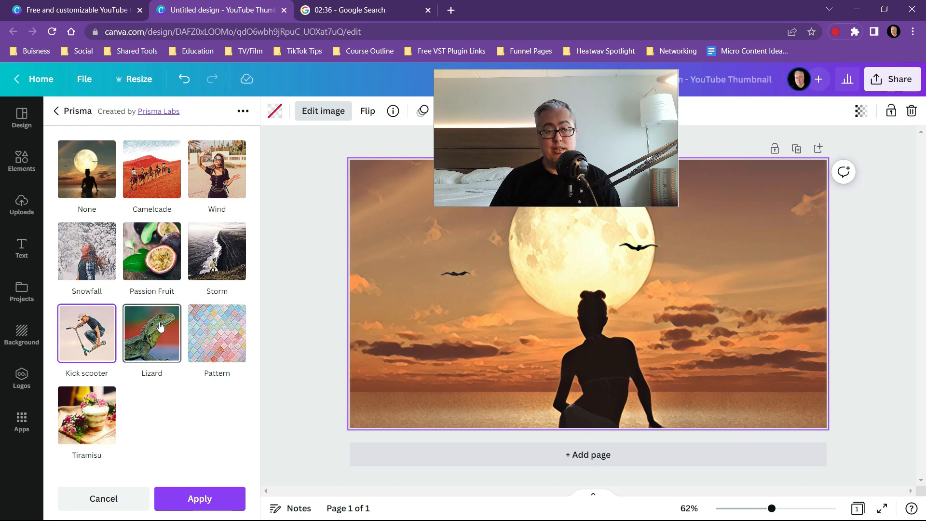
{"action": "left_click", "coordinate": [166, 261]}
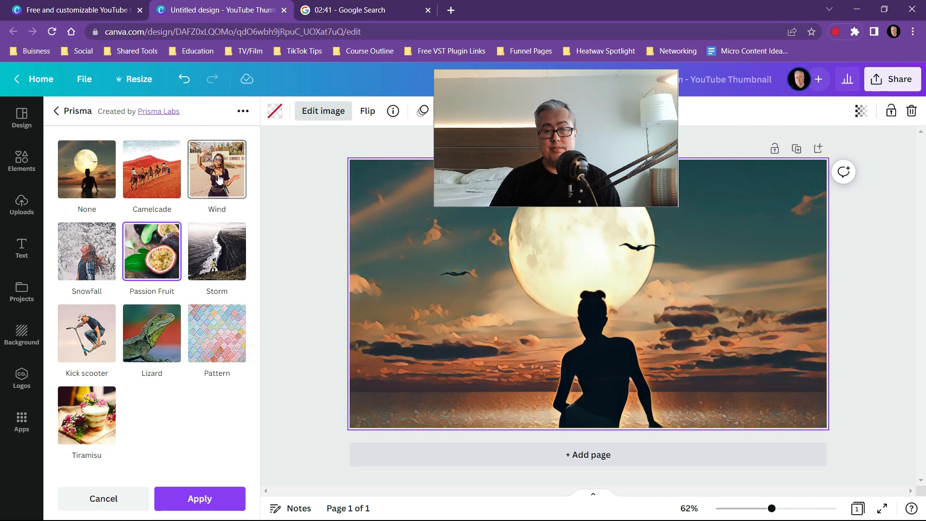
{"action": "left_click", "coordinate": [219, 178]}
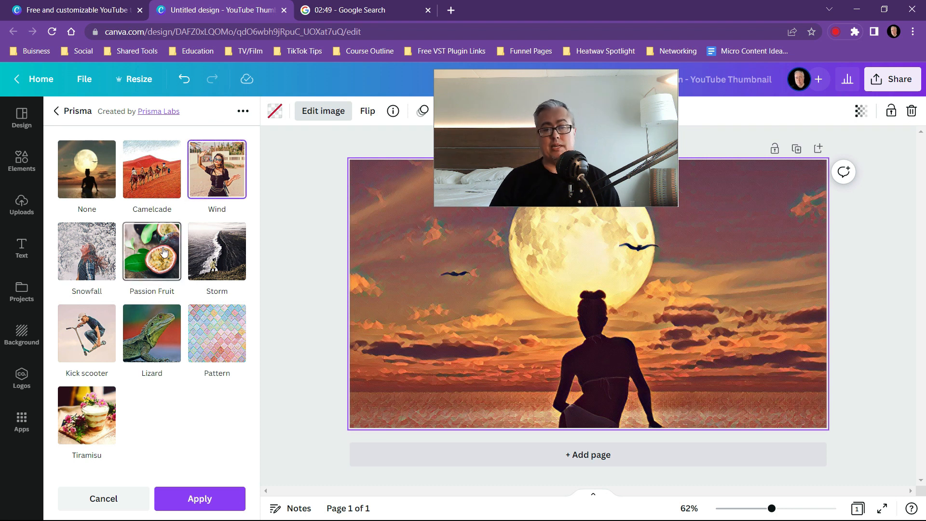
{"action": "left_click", "coordinate": [167, 241]}
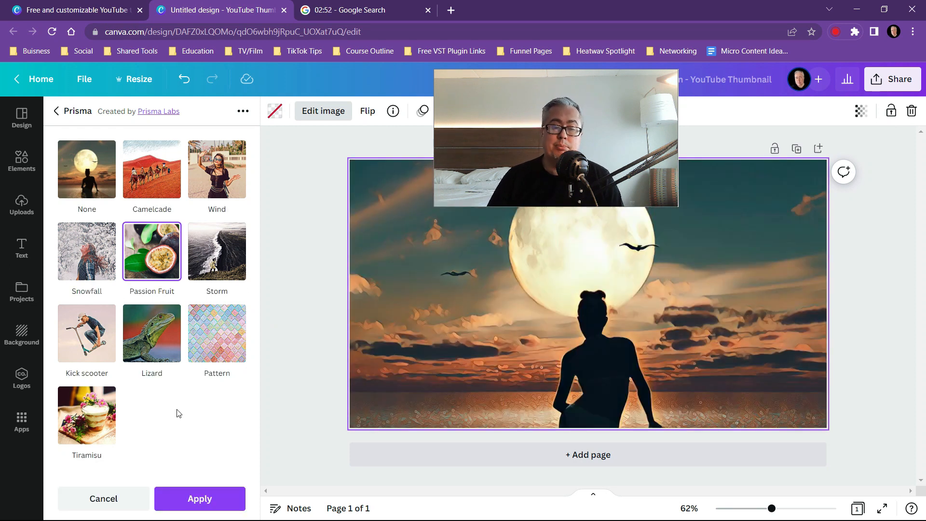
{"action": "left_click", "coordinate": [191, 501]}
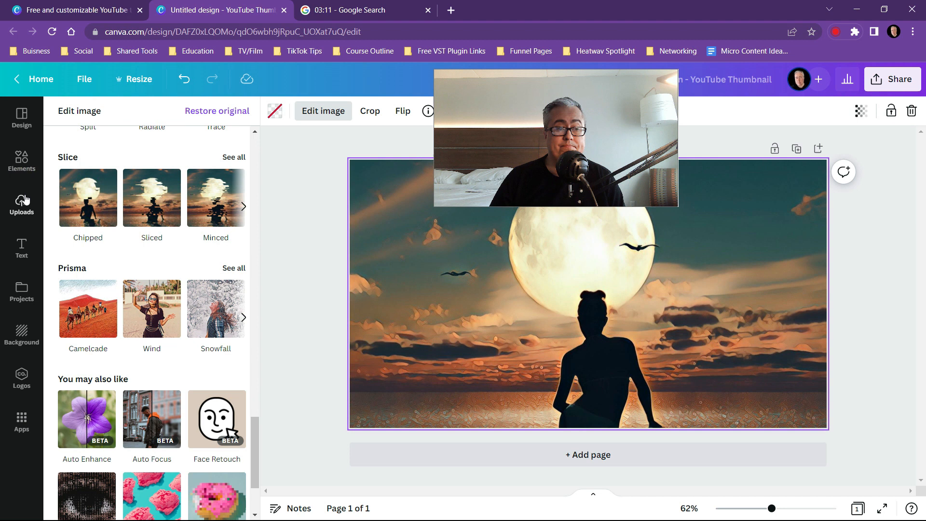
Search the elements library for "gradient" and show all graphic results.
{"action": "left_click", "coordinate": [27, 175]}
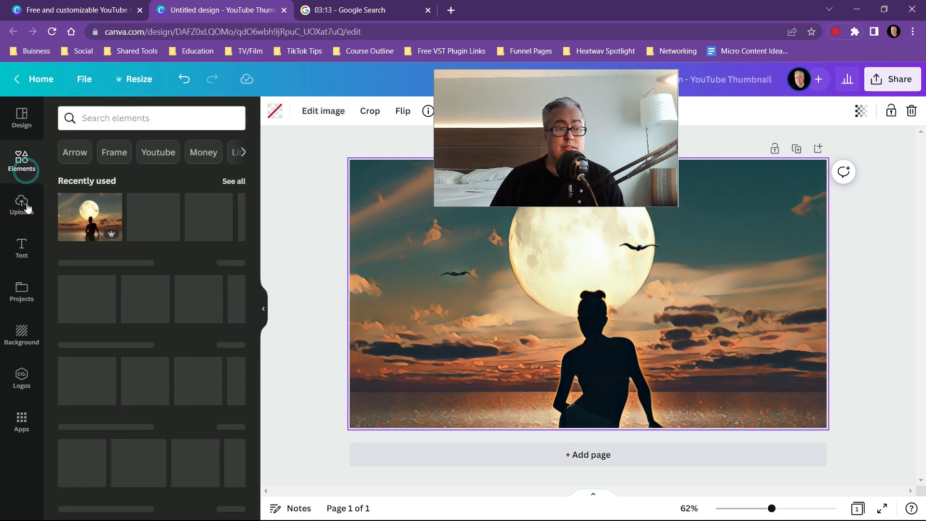
{"action": "left_click", "coordinate": [124, 117]}
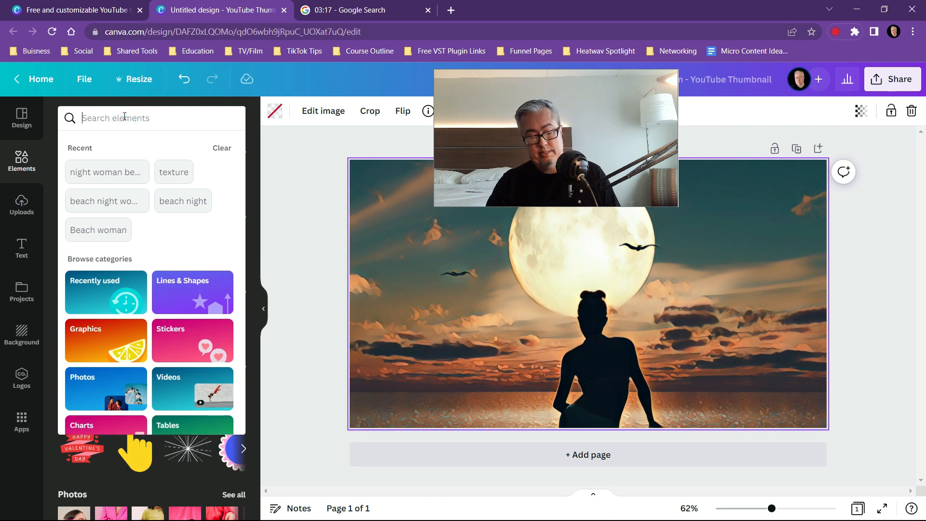
{"action": "type", "text": "gradi"}
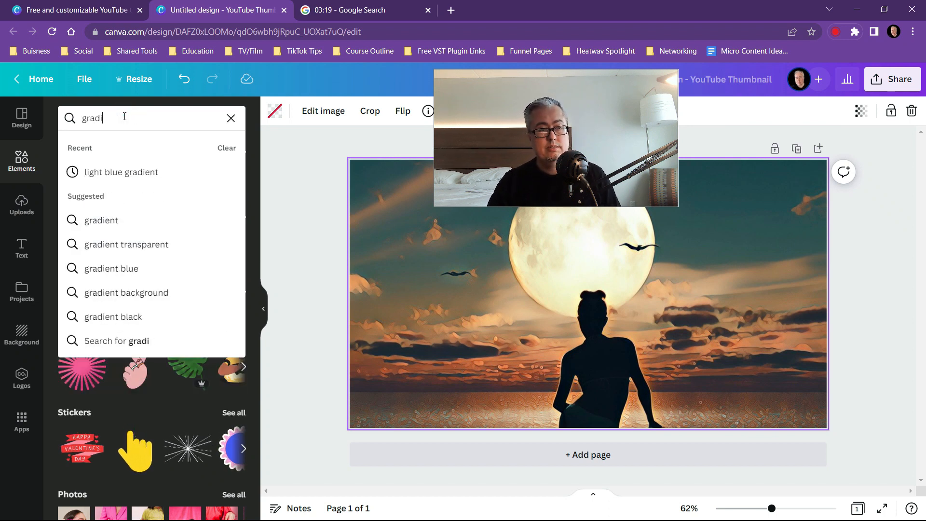
{"action": "type", "text": "ent"}
{"action": "key", "text": "Return"}
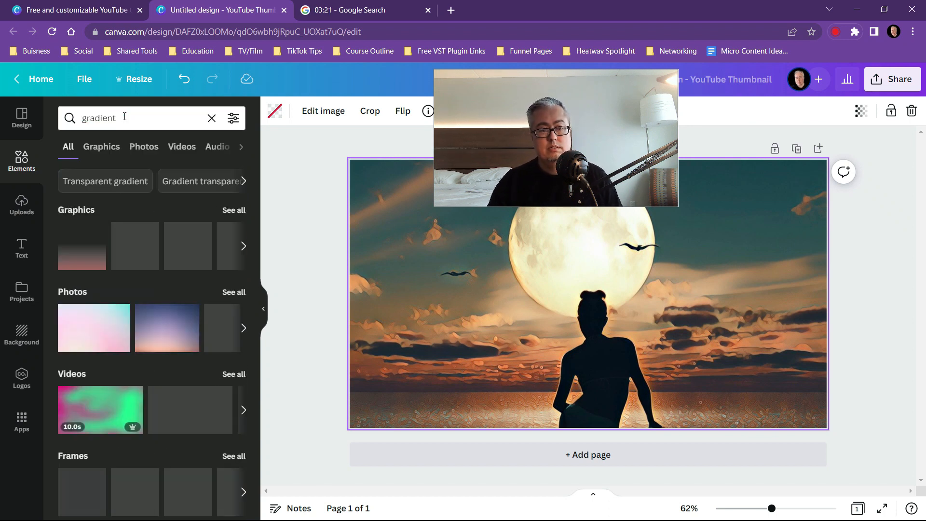
{"action": "left_click", "coordinate": [234, 211]}
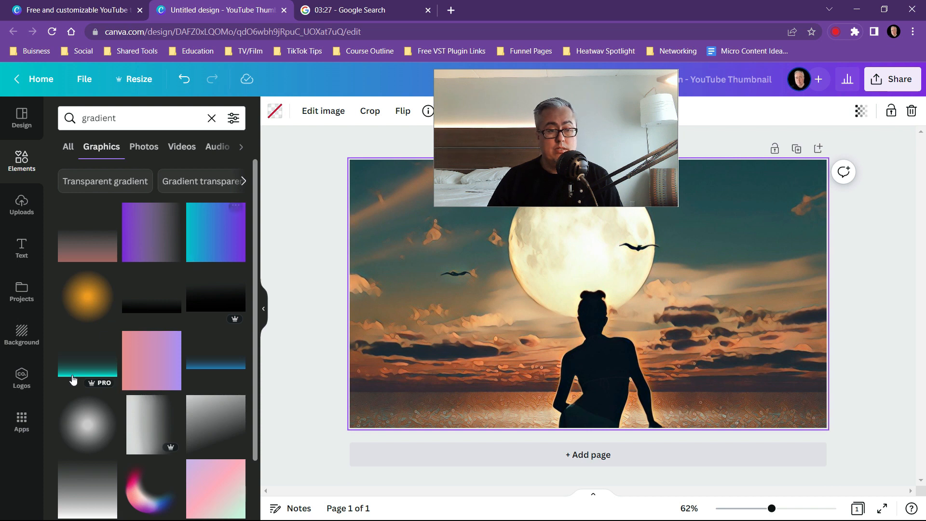
Place the round radial gradient graphic over the lower right of the thumbnail and recolor it white #ffffff.
{"action": "left_click_drag", "start_coordinate": [93, 422], "coordinate": [734, 338]}
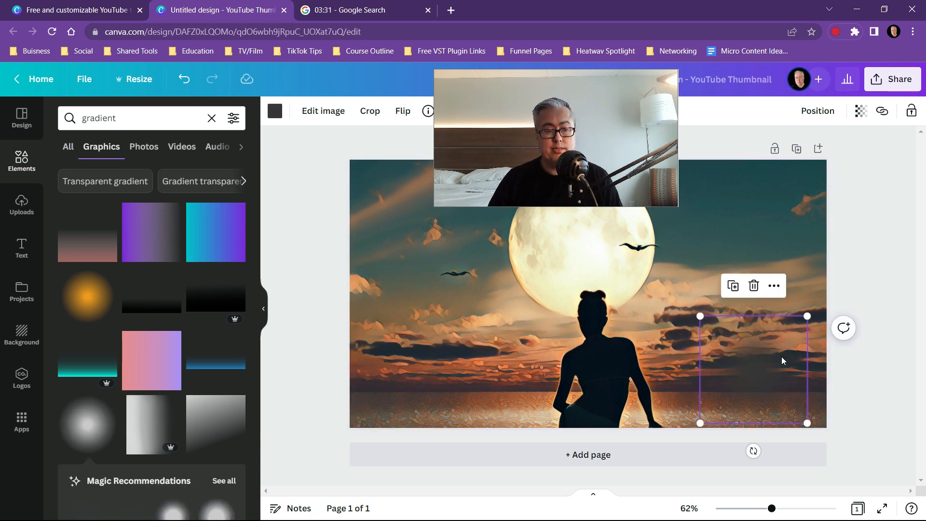
{"action": "left_click", "coordinate": [275, 112]}
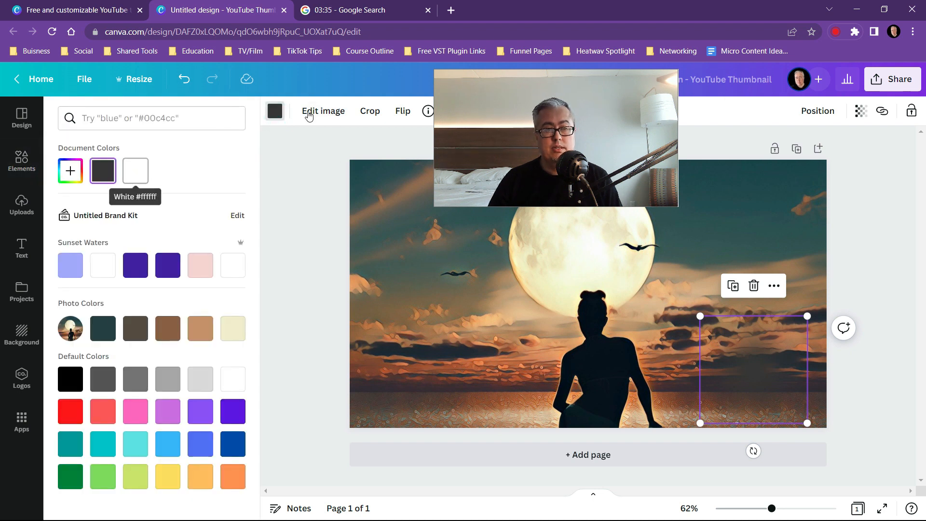
{"action": "left_click", "coordinate": [130, 179]}
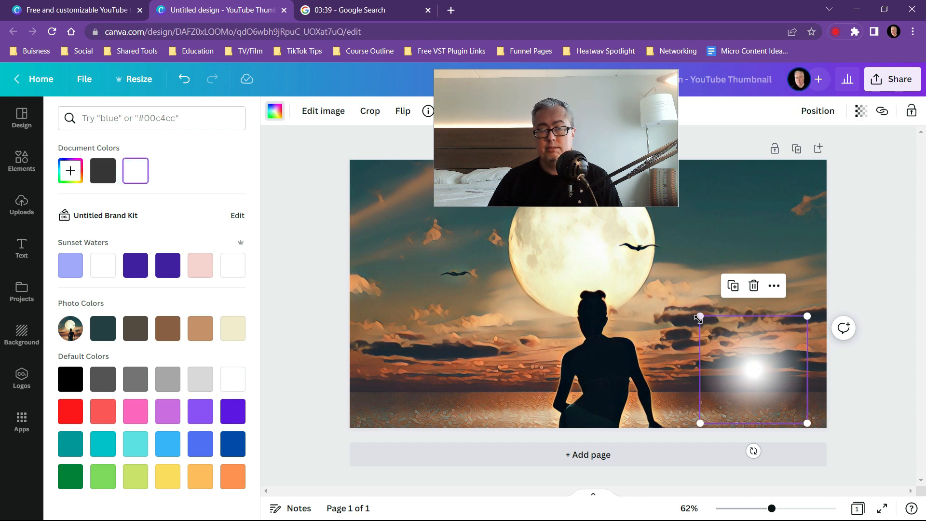
Enlarge the white gradient, move it partly off the thumbnail's lower-right corner, and reduce its opacity to a faint glow.
{"action": "left_click_drag", "start_coordinate": [700, 318], "coordinate": [538, 155]}
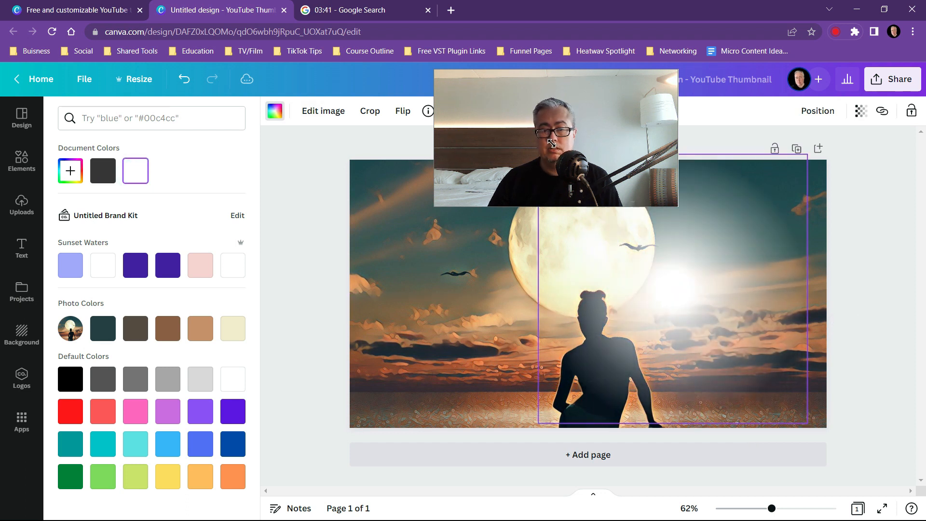
{"action": "left_click_drag", "start_coordinate": [753, 346], "coordinate": [883, 456]}
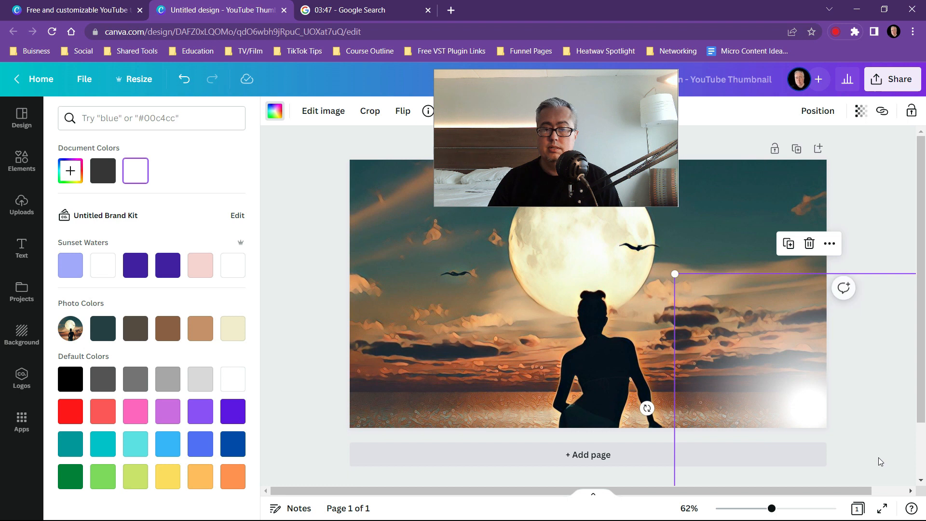
{"action": "left_click", "coordinate": [861, 111]}
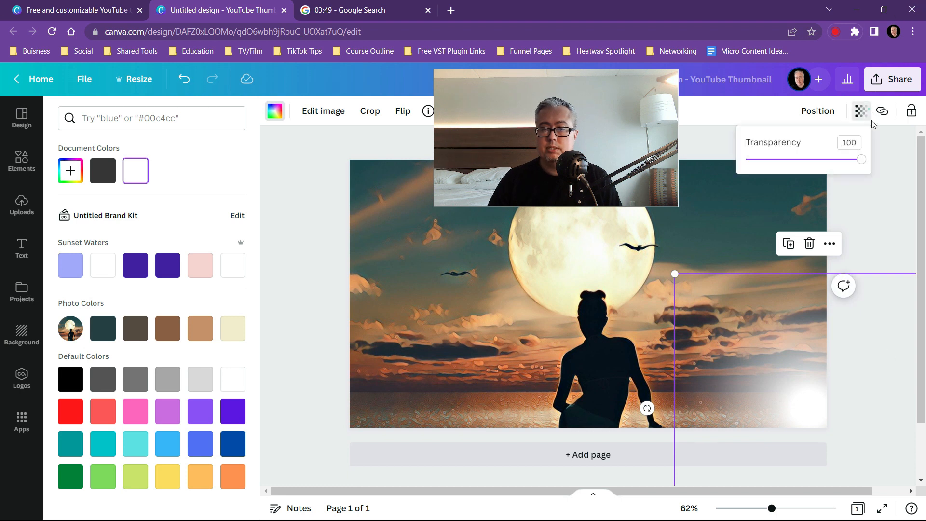
{"action": "left_click_drag", "start_coordinate": [837, 161], "coordinate": [809, 159]}
{"action": "left_click", "coordinate": [277, 352]}
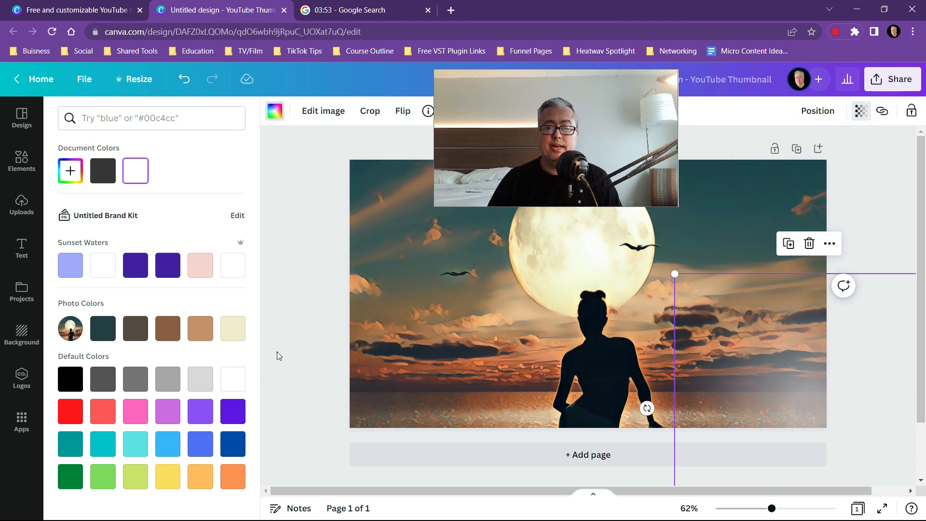
{"action": "left_click", "coordinate": [391, 449]}
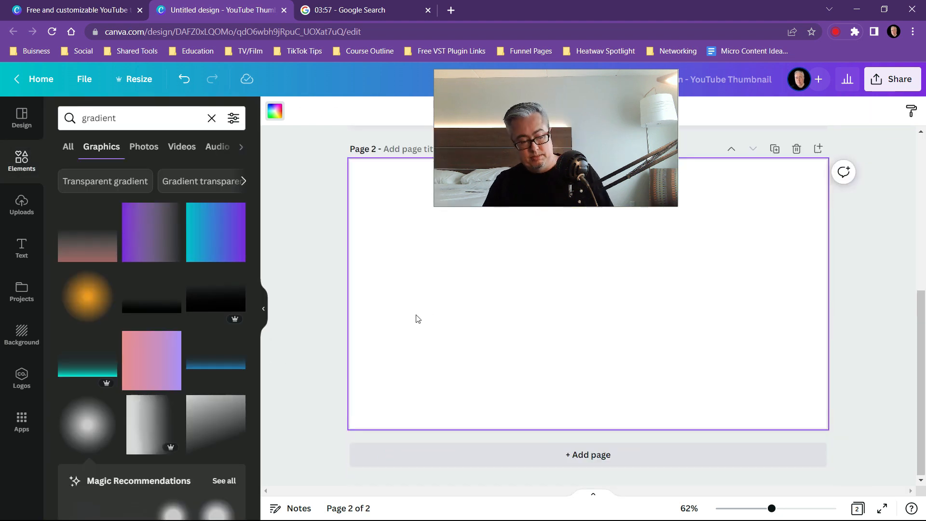
{"action": "key", "text": "ctrl+z"}
{"action": "left_click", "coordinate": [286, 338]}
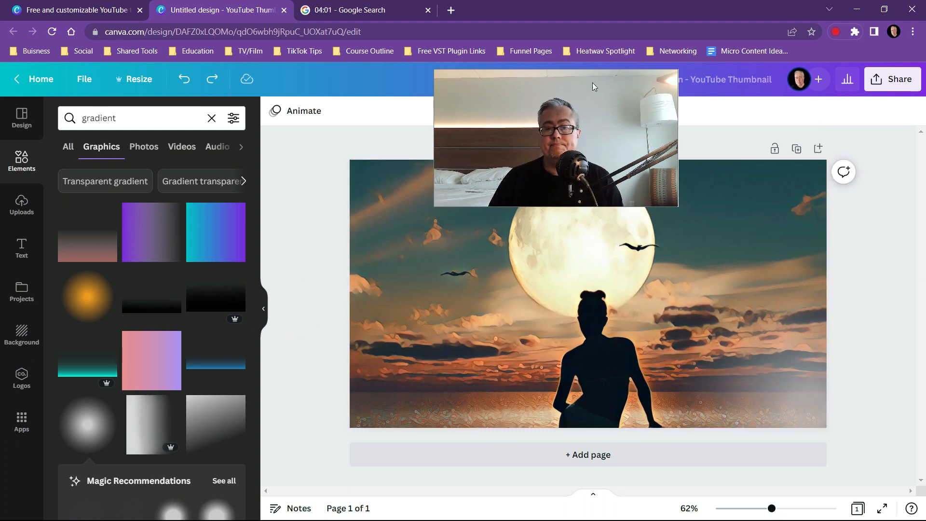
Delete the white gradient from the lower-right corner of the thumbnail.
{"action": "left_click_drag", "start_coordinate": [473, 139], "coordinate": [508, 88]}
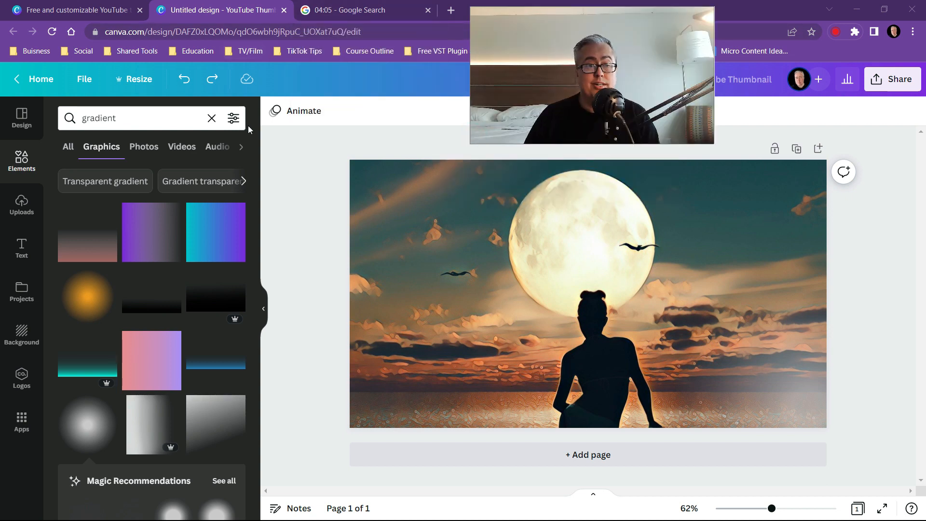
{"action": "left_click", "coordinate": [807, 339]}
{"action": "key", "text": "Delete"}
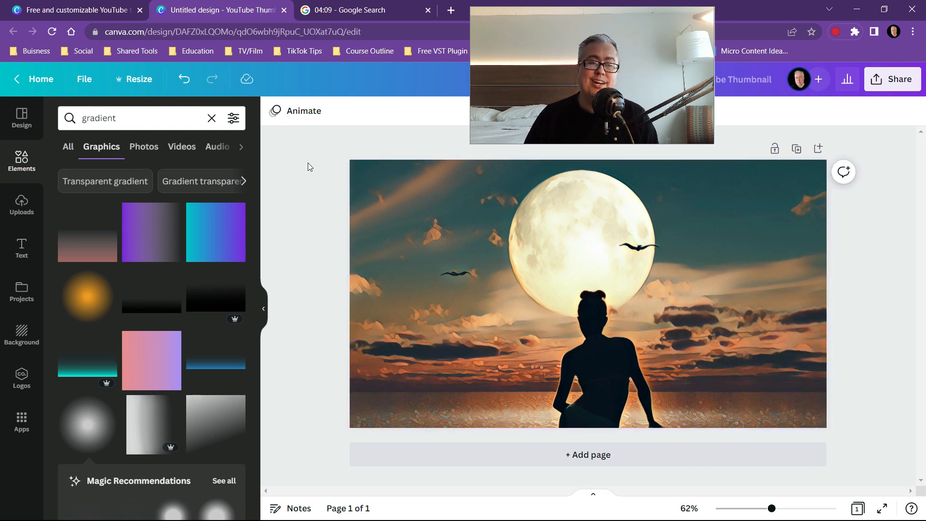
Create a resized copy of the thumbnail design as an Instagram Post (Square).
{"action": "left_click", "coordinate": [137, 82]}
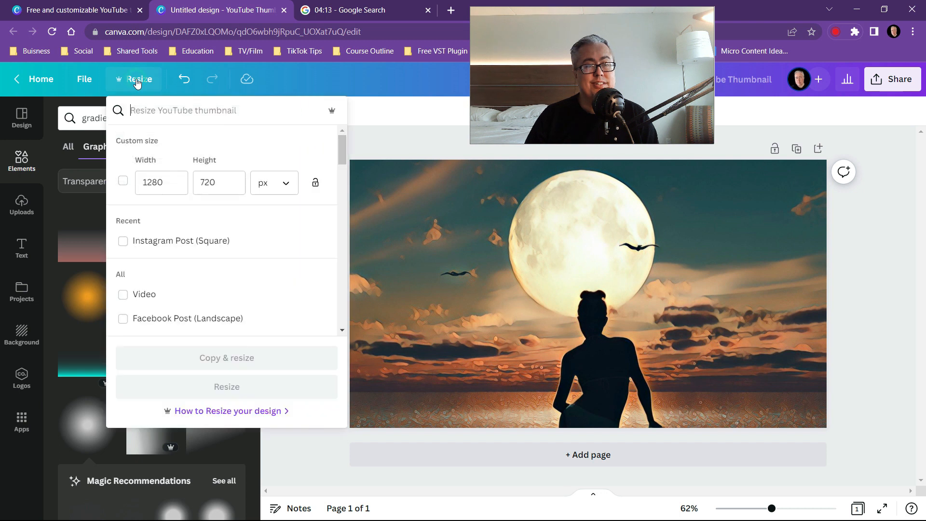
{"action": "left_click", "coordinate": [125, 248]}
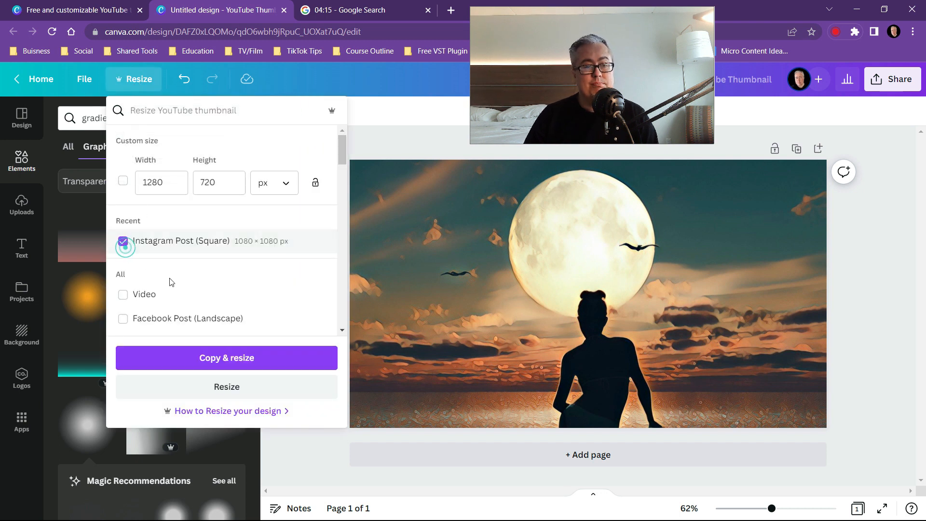
{"action": "left_click", "coordinate": [237, 364]}
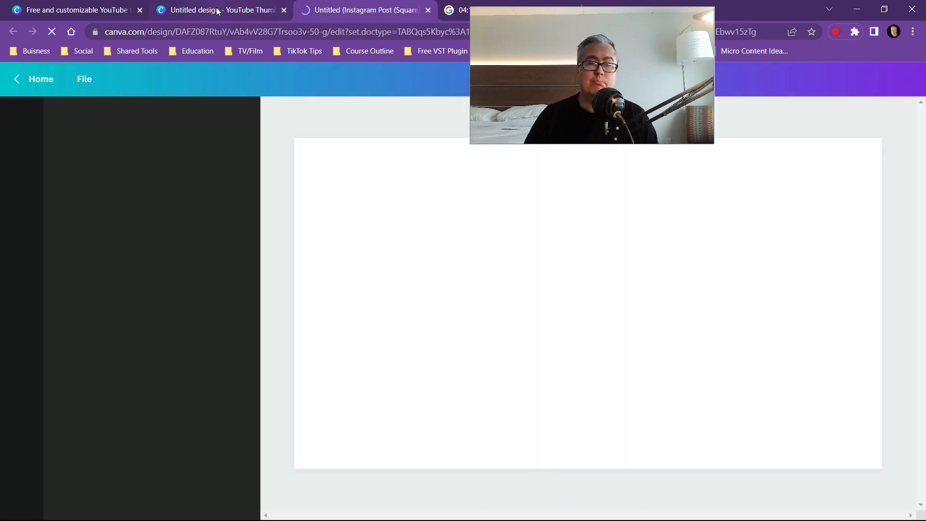
Return to the YouTube thumbnail design and rename it "Beach Pop Backtground".
{"action": "left_click", "coordinate": [217, 10]}
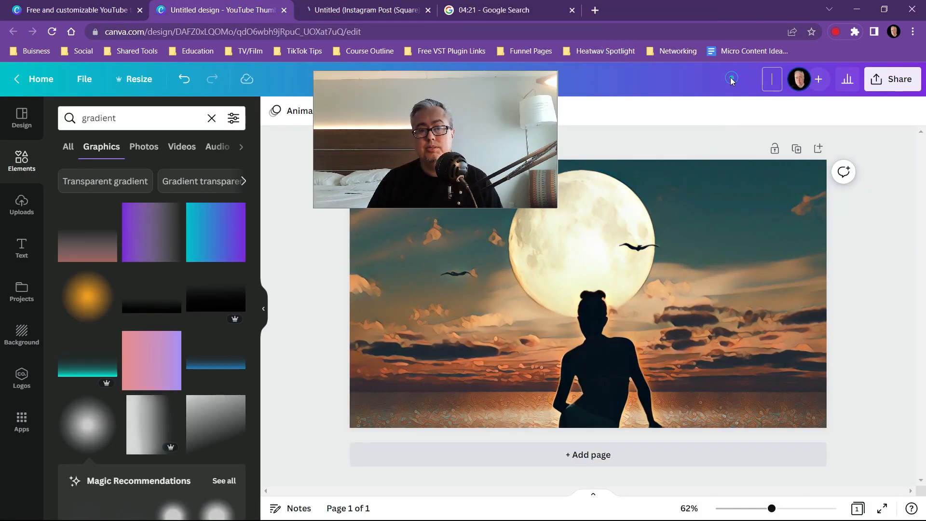
{"action": "type", "text": "Bea"}
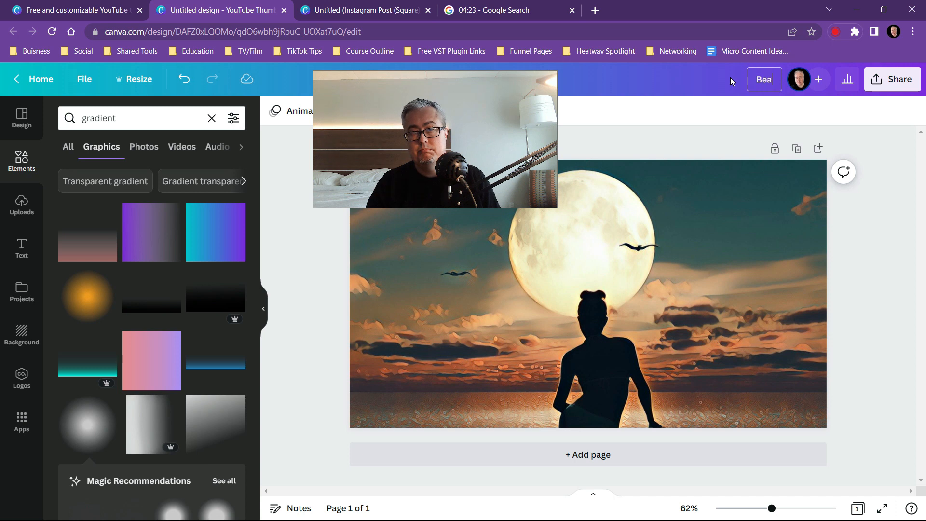
{"action": "type", "text": "ch Pop Back"}
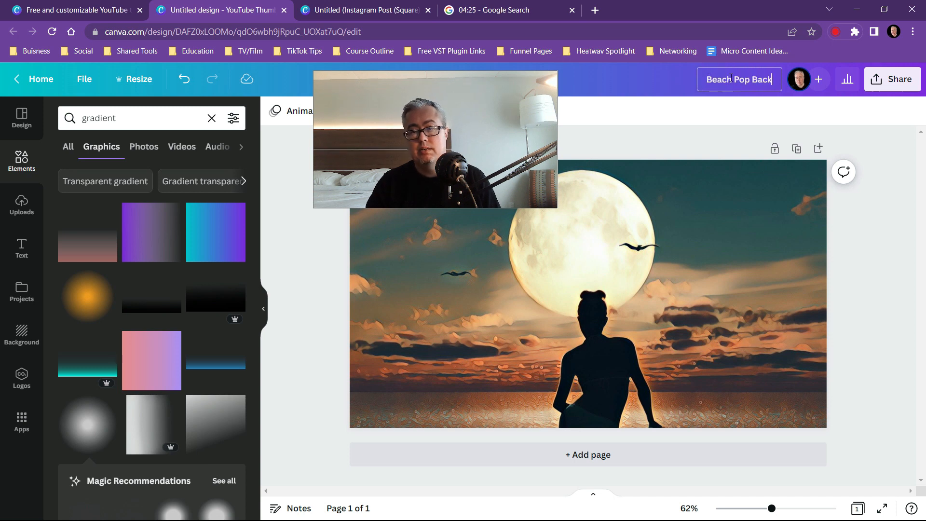
{"action": "type", "text": "t"}
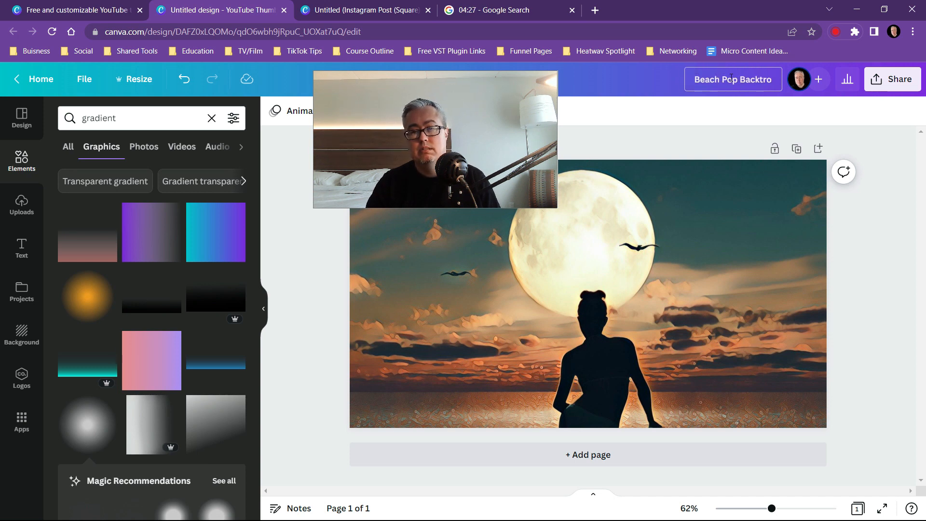
{"action": "type", "text": "ground"}
{"action": "key", "text": "Return"}
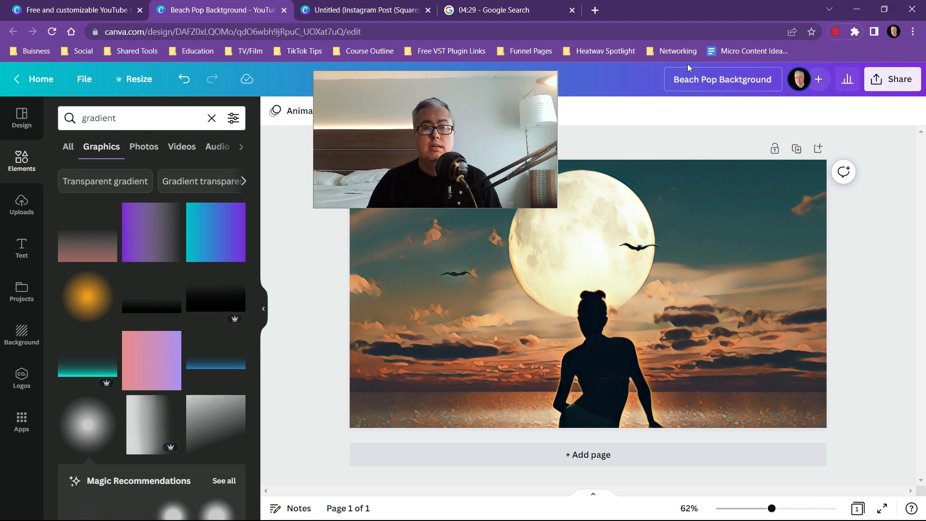
Switch to the square Instagram post design and rename it "Beach Pop Cover".
{"action": "left_click", "coordinate": [414, 5]}
{"action": "left_click", "coordinate": [700, 78]}
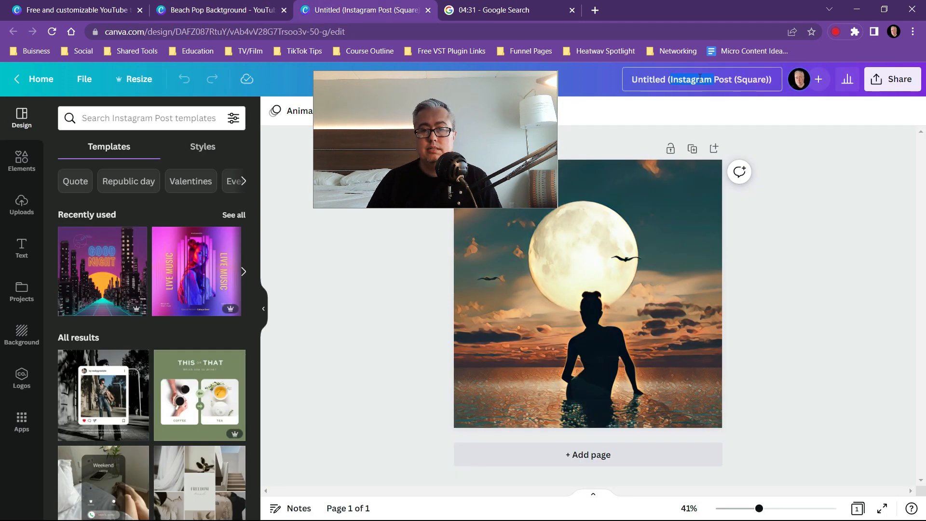
{"action": "type", "text": "Beach"}
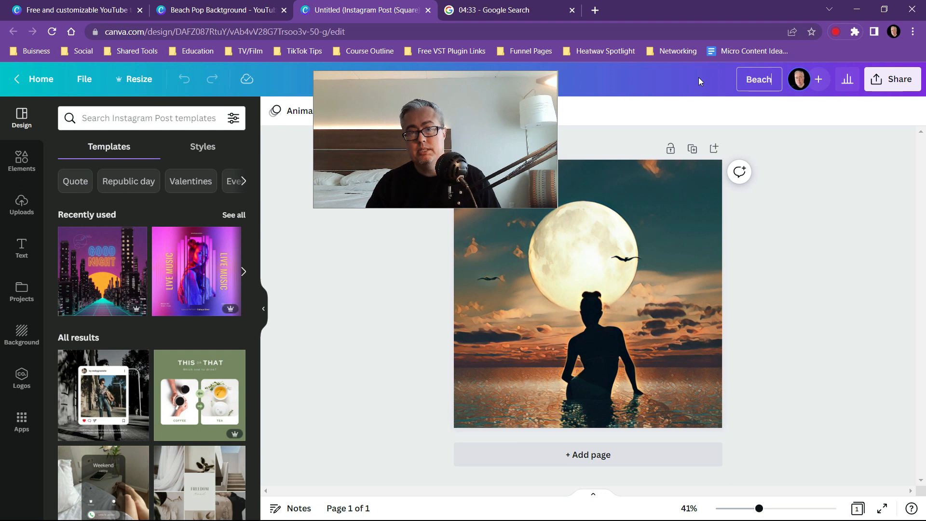
{"action": "type", "text": " Pop Cover"}
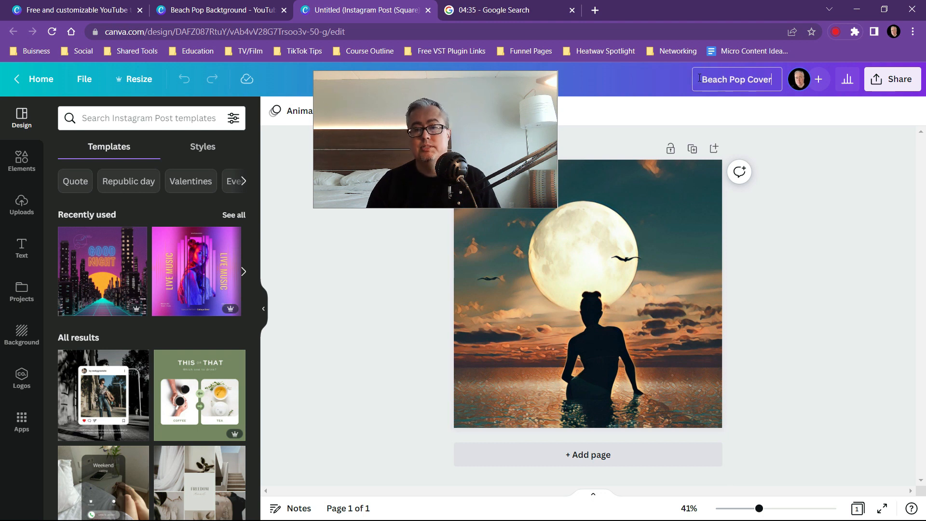
{"action": "left_click", "coordinate": [838, 212]}
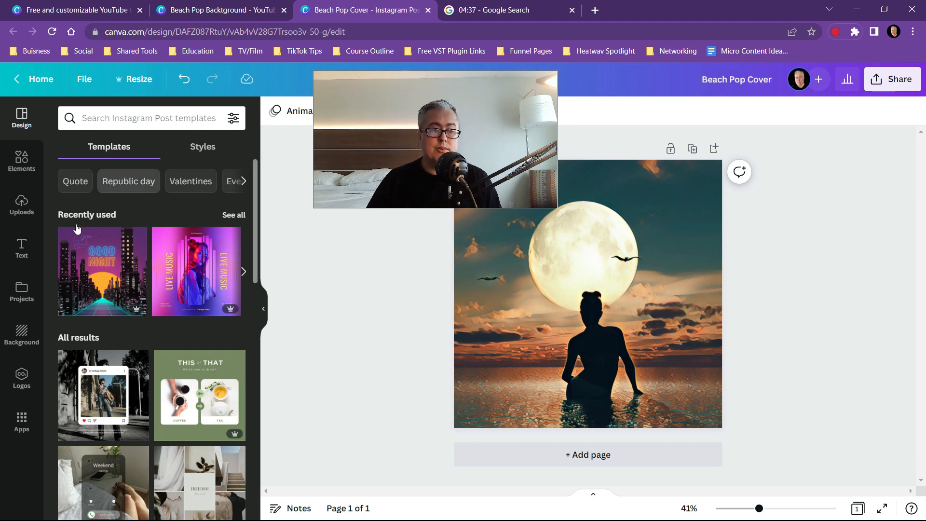
Browse the text styles, add a plain heading over the moon on the square cover, and shrink it to about size 56.
{"action": "left_click", "coordinate": [30, 208]}
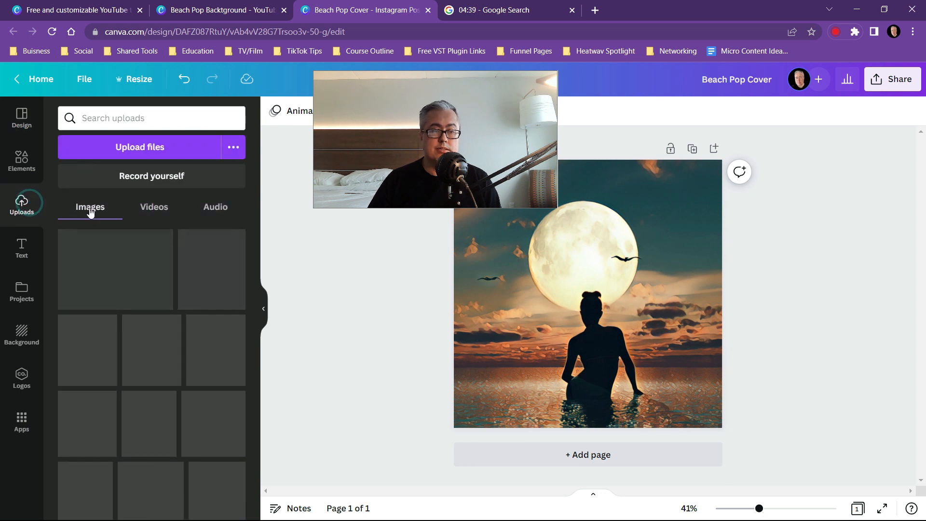
{"action": "left_click", "coordinate": [21, 246]}
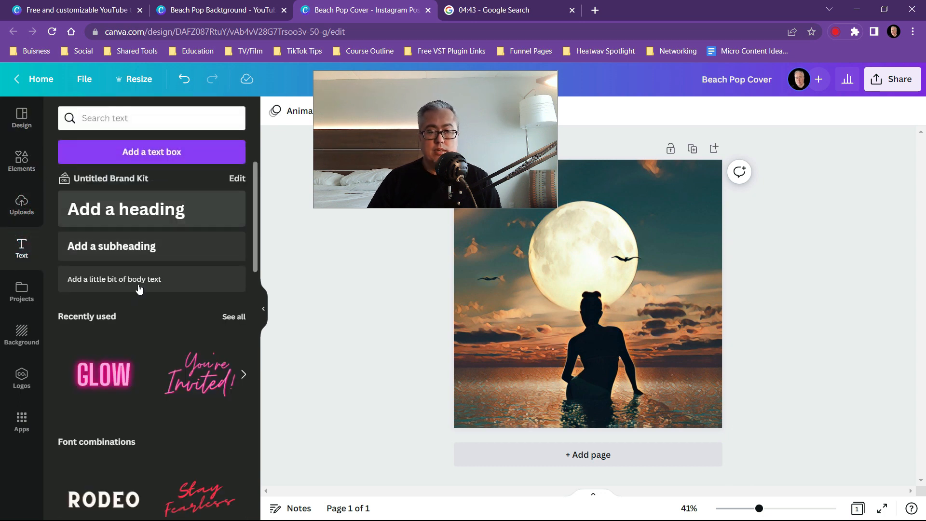
{"action": "scroll", "coordinate": [139, 289], "scroll_direction": "down", "scroll_amount": 8}
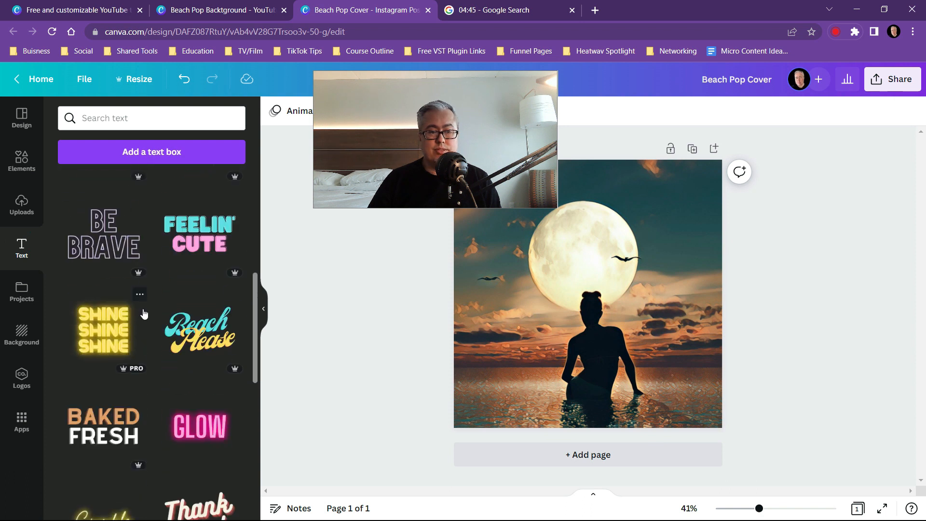
{"action": "scroll", "coordinate": [144, 313], "scroll_direction": "down", "scroll_amount": 6}
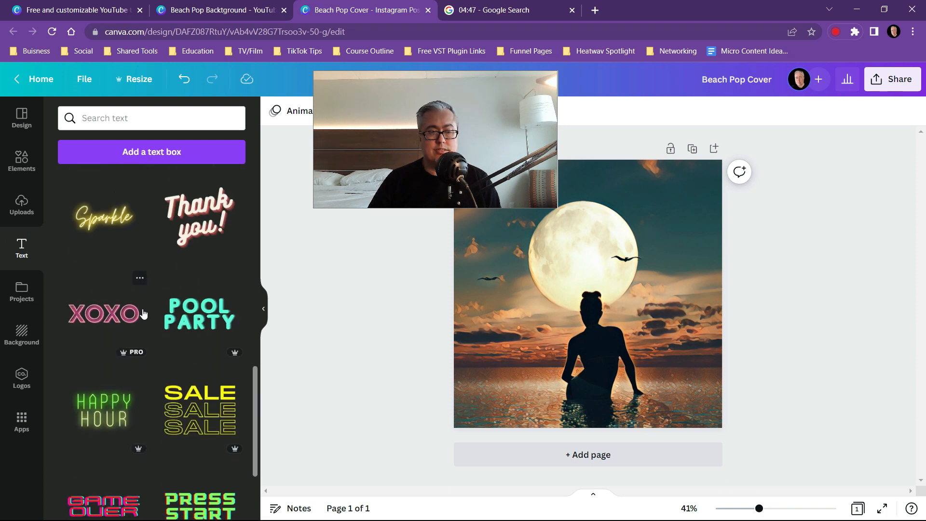
{"action": "scroll", "coordinate": [143, 313], "scroll_direction": "down", "scroll_amount": 1}
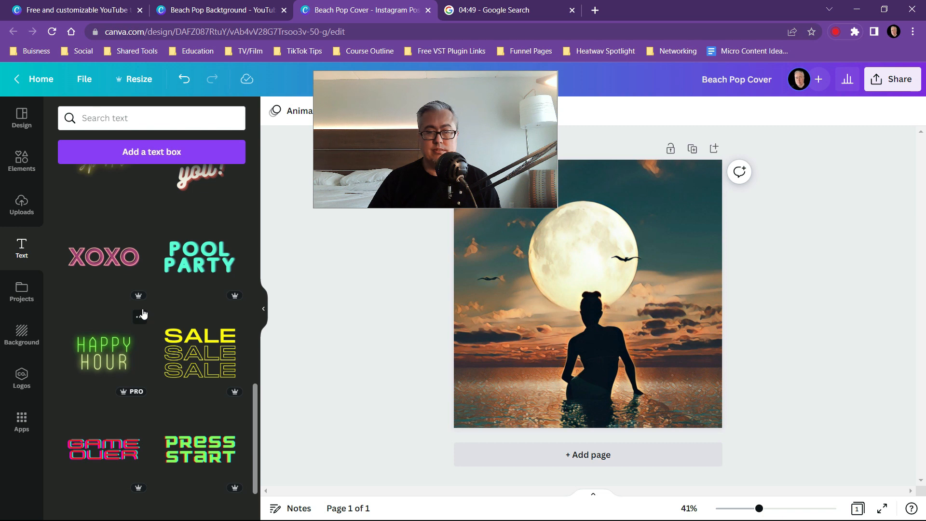
{"action": "scroll", "coordinate": [143, 314], "scroll_direction": "up", "scroll_amount": 3}
{"action": "scroll", "coordinate": [144, 311], "scroll_direction": "down", "scroll_amount": 5}
{"action": "scroll", "coordinate": [145, 306], "scroll_direction": "up", "scroll_amount": 10}
{"action": "left_click_drag", "start_coordinate": [163, 218], "coordinate": [596, 241]}
{"action": "left_click_drag", "start_coordinate": [687, 258], "coordinate": [637, 248]}
{"action": "left_click", "coordinate": [571, 238]}
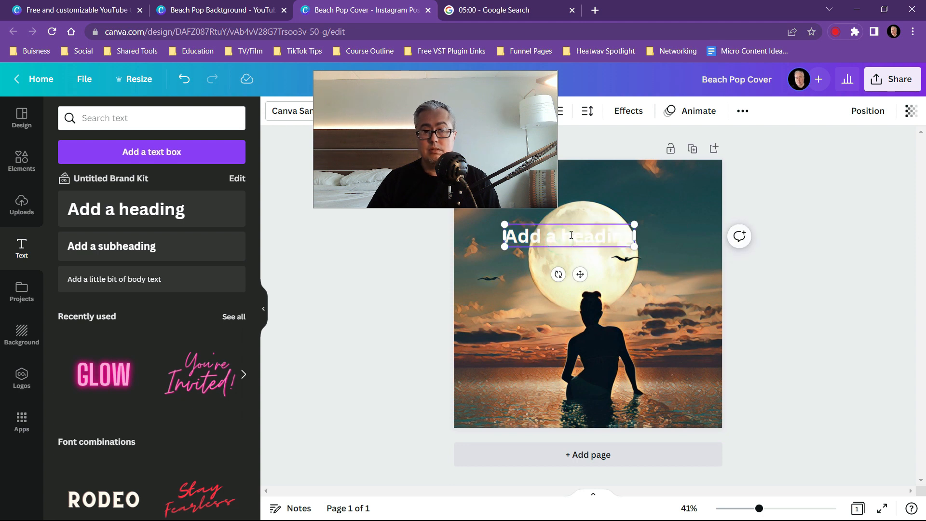
Select the whole heading text and change its color to black.
{"action": "left_click_drag", "start_coordinate": [634, 237], "coordinate": [547, 236]}
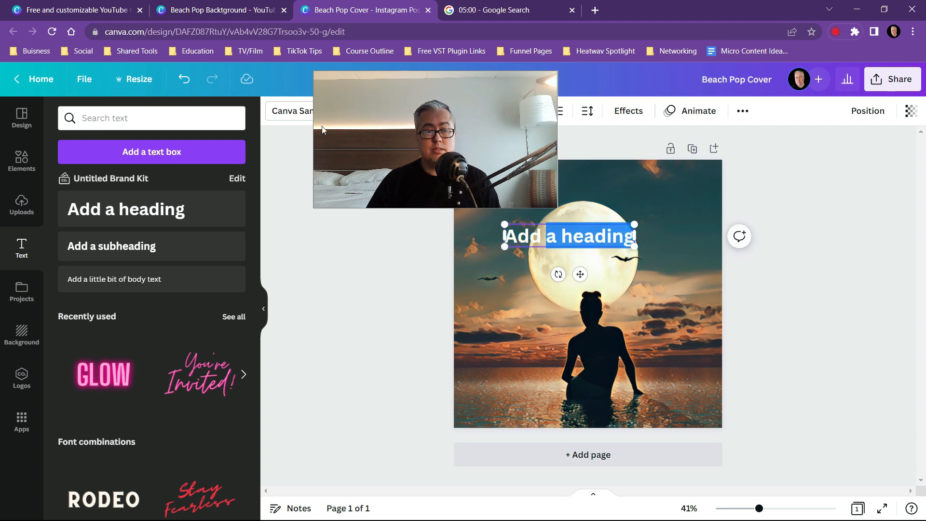
{"action": "left_click_drag", "start_coordinate": [383, 120], "coordinate": [612, 108]}
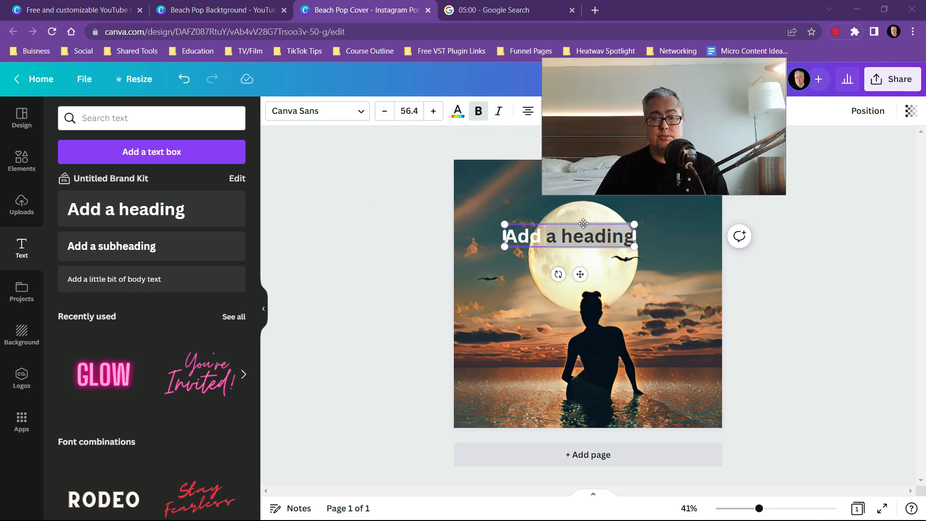
{"action": "left_click", "coordinate": [619, 238]}
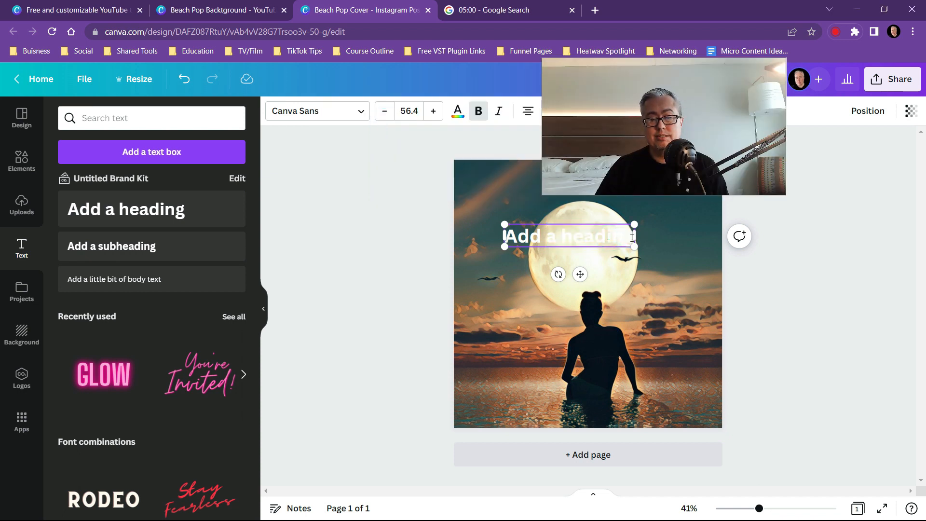
{"action": "left_click_drag", "start_coordinate": [632, 238], "coordinate": [378, 227]}
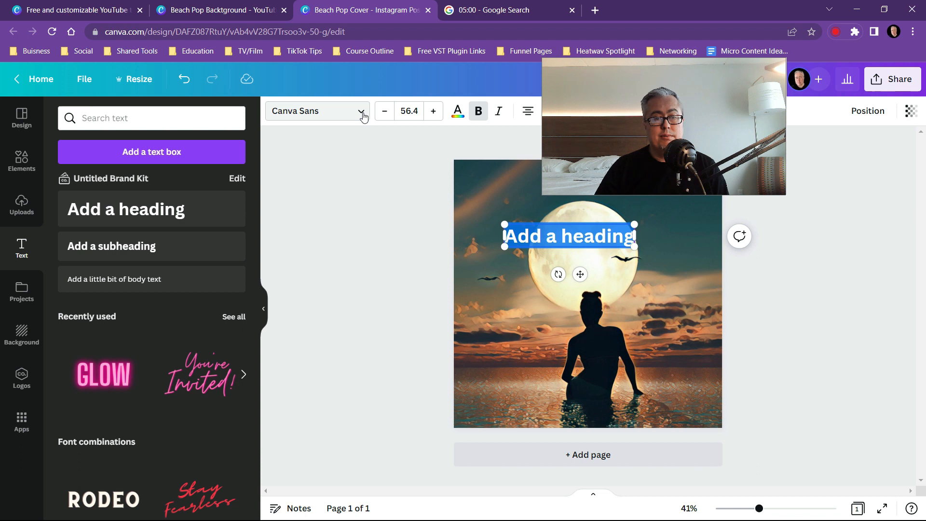
{"action": "left_click", "coordinate": [466, 115]}
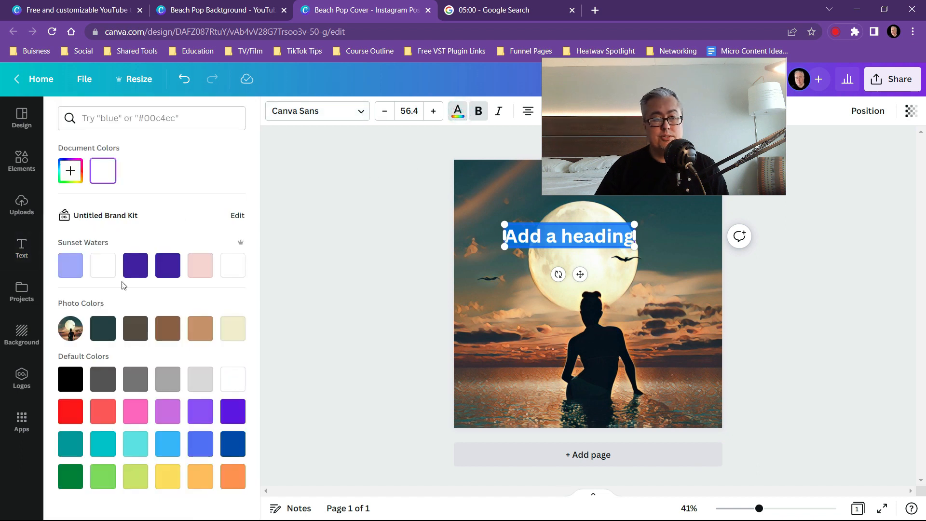
{"action": "left_click", "coordinate": [71, 376]}
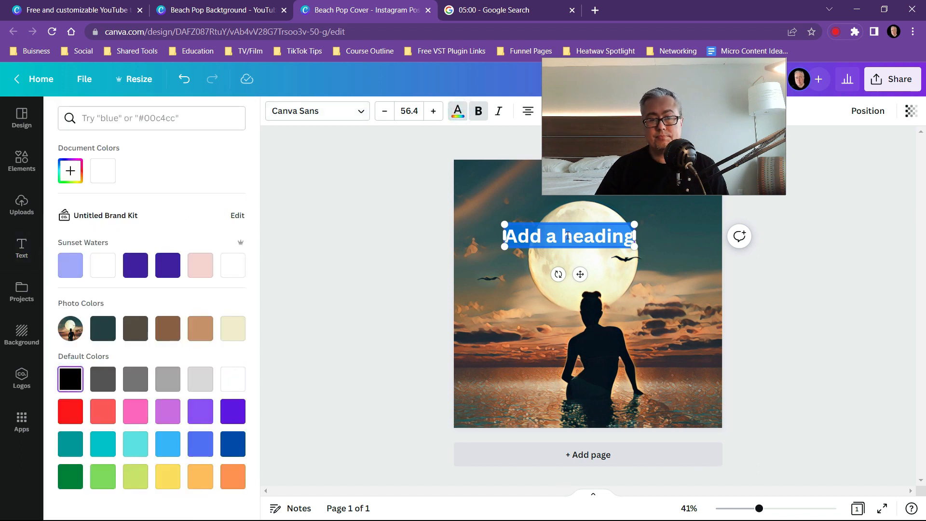
Narrow the heading box to fit within the moon and replace its text with "Beach Song" on two lines.
{"action": "left_click", "coordinate": [568, 236]}
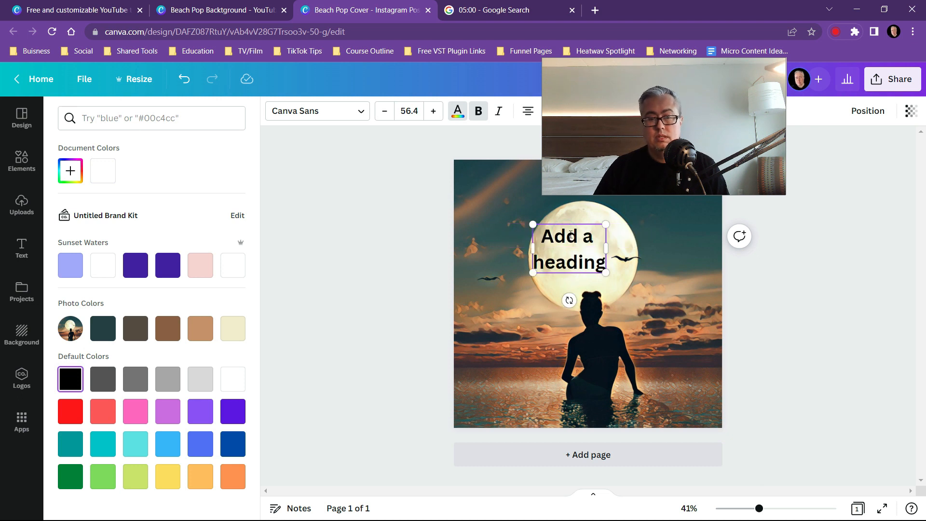
{"action": "left_click_drag", "start_coordinate": [618, 248], "coordinate": [549, 231]}
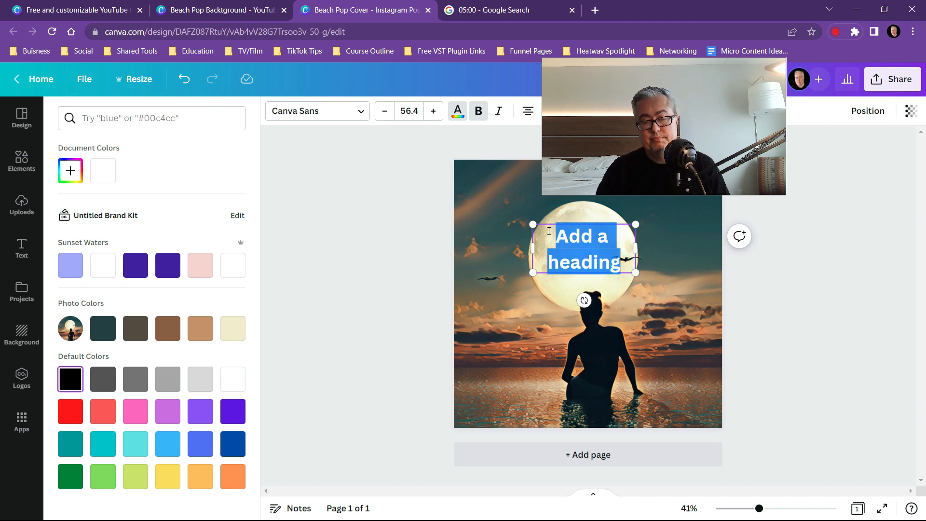
{"action": "type", "text": "Beach"}
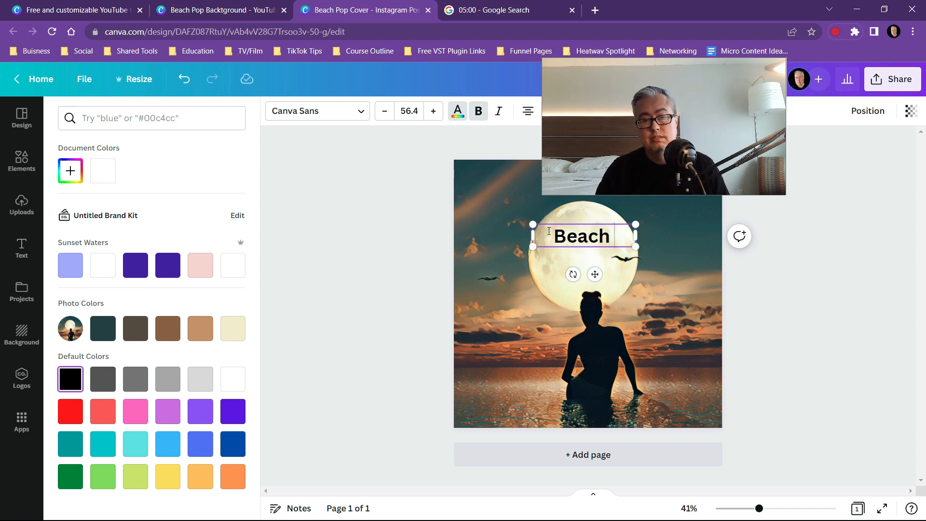
{"action": "key", "text": "Return"}
{"action": "type", "text": "Song"}
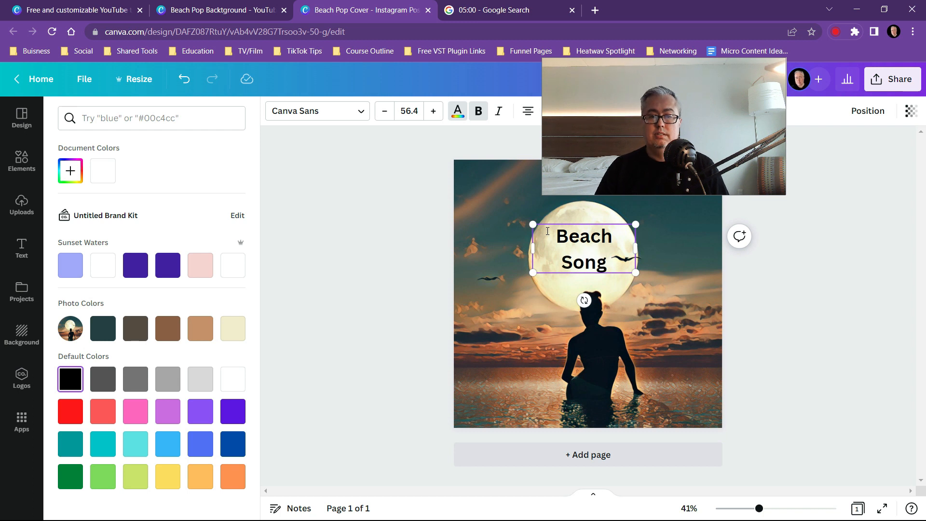
Enlarge the "Beach Song" title to size 70 and center it over the moon.
{"action": "left_click_drag", "start_coordinate": [637, 224], "coordinate": [661, 213]}
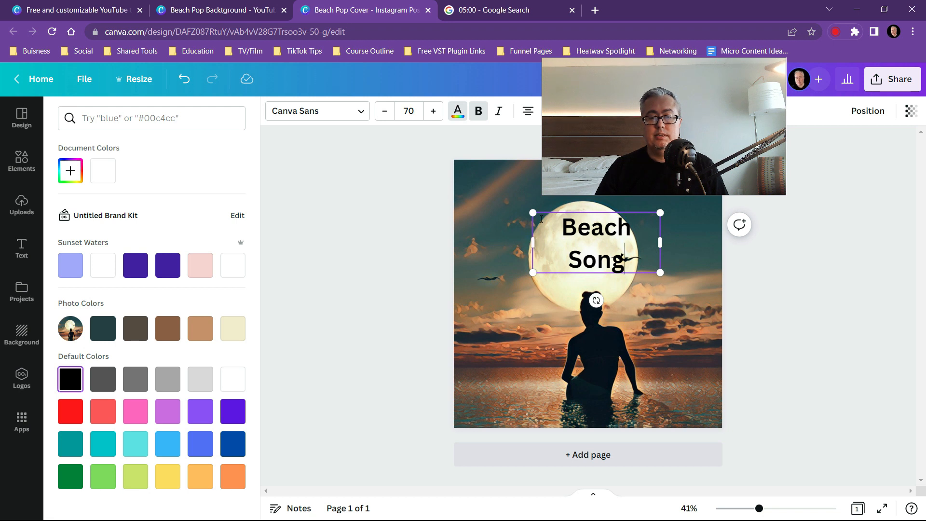
{"action": "mouse_move", "coordinate": [533, 209]}
{"action": "left_mouse_down"}
{"action": "mouse_move", "coordinate": [522, 211]}
{"action": "mouse_move", "coordinate": [524, 222]}
{"action": "left_mouse_up"}
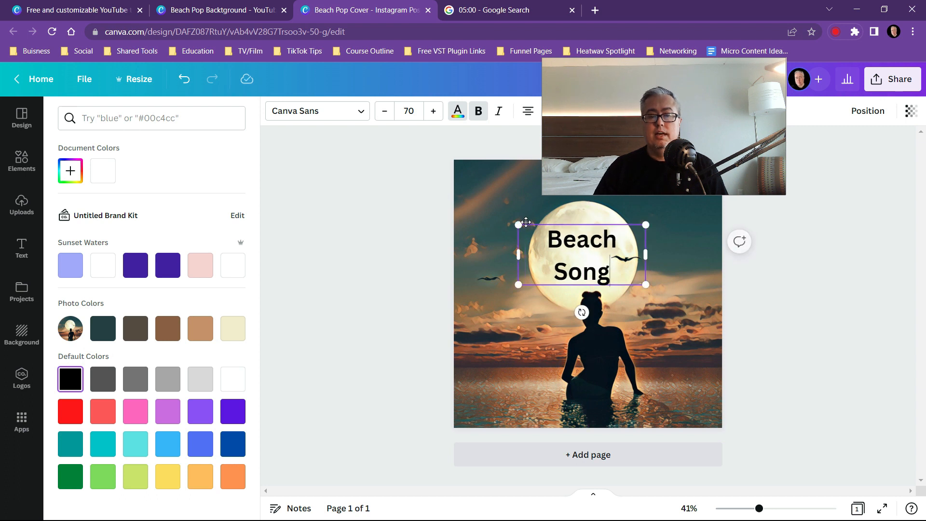
{"action": "left_click", "coordinate": [851, 268]}
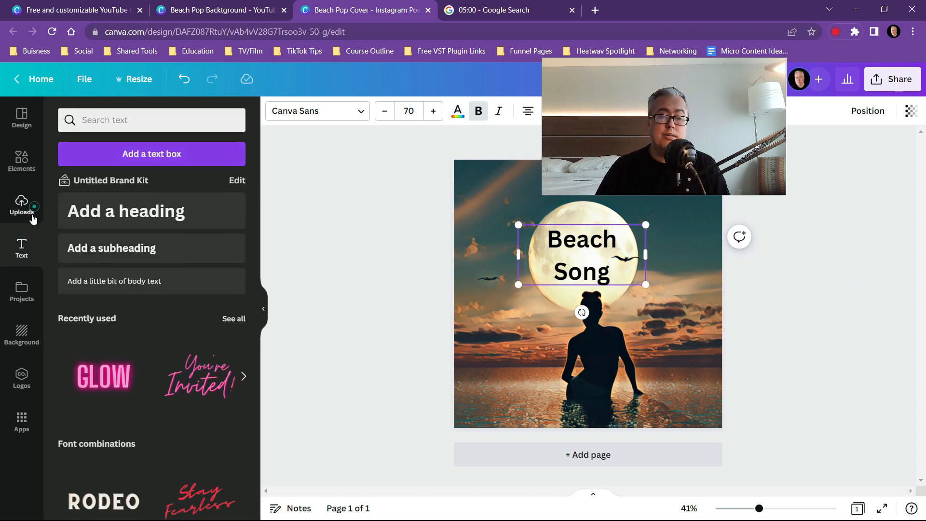
Add the white jdm logo from the uploaded images, shrink it, and place it in the upper-right corner of the cover.
{"action": "left_click", "coordinate": [32, 214]}
{"action": "scroll", "coordinate": [201, 400], "scroll_direction": "down", "scroll_amount": 10}
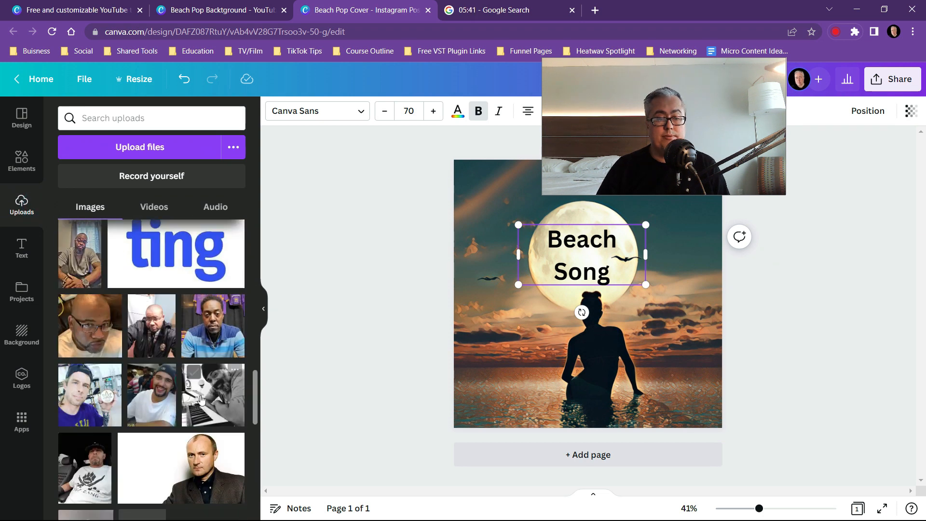
{"action": "scroll", "coordinate": [202, 399], "scroll_direction": "down", "scroll_amount": 10}
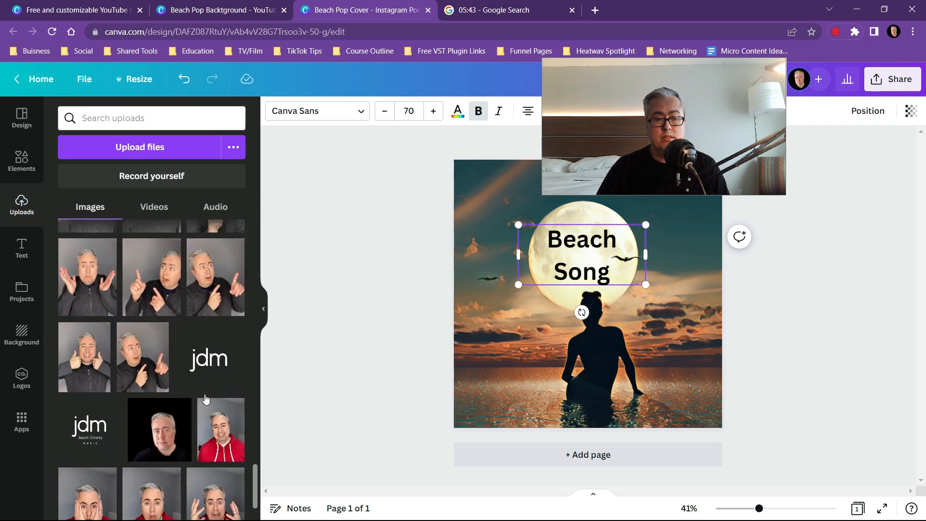
{"action": "left_click_drag", "start_coordinate": [208, 359], "coordinate": [490, 363]}
{"action": "left_click_drag", "start_coordinate": [603, 307], "coordinate": [543, 367]}
{"action": "left_click_drag", "start_coordinate": [426, 155], "coordinate": [294, 169]}
{"action": "left_click", "coordinate": [583, 332]}
{"action": "left_click_drag", "start_coordinate": [499, 412], "coordinate": [677, 205]}
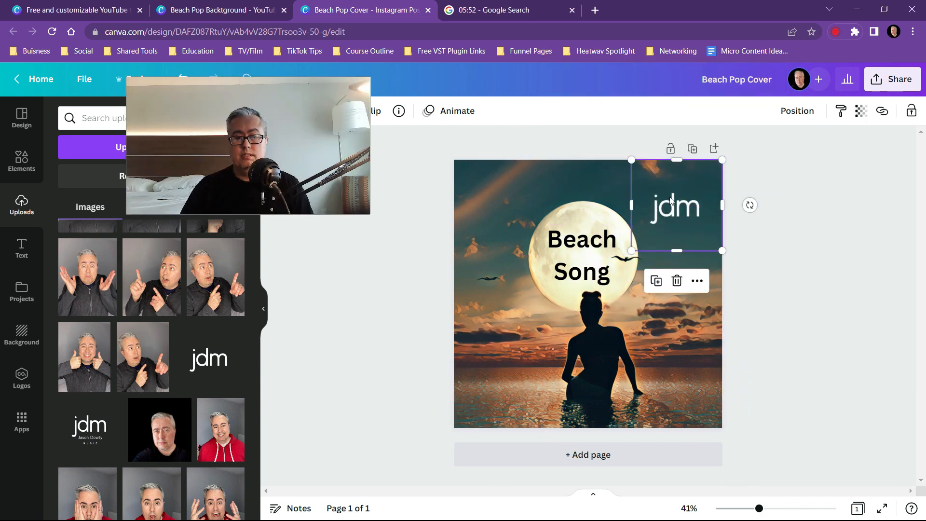
Remove the line break in the "Beach Song" title and widen its text box so it fits on one line.
{"action": "left_click", "coordinate": [603, 269]}
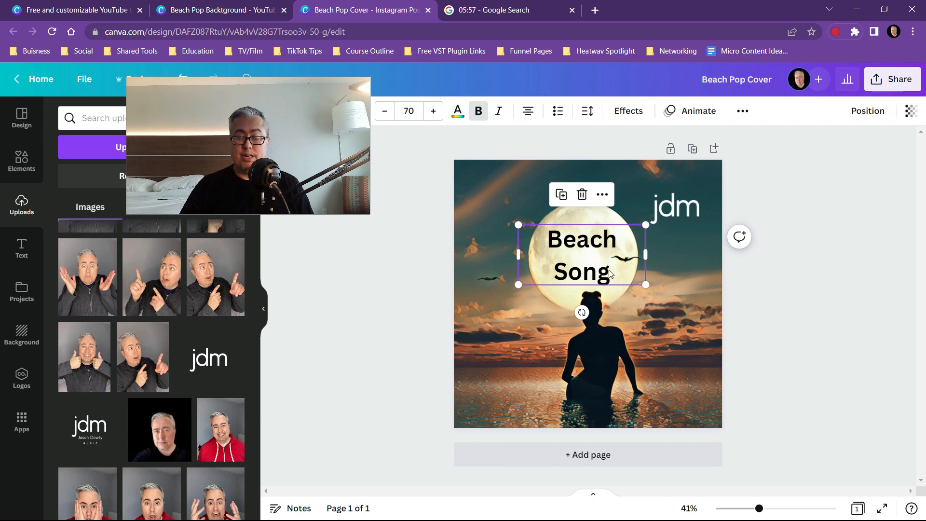
{"action": "mouse_move", "coordinate": [570, 277]}
{"action": "left_mouse_down"}
{"action": "mouse_move", "coordinate": [572, 287]}
{"action": "mouse_move", "coordinate": [560, 284]}
{"action": "left_mouse_up"}
{"action": "left_click", "coordinate": [565, 287]}
{"action": "left_click", "coordinate": [560, 283]}
{"action": "key", "text": "BackSpace"}
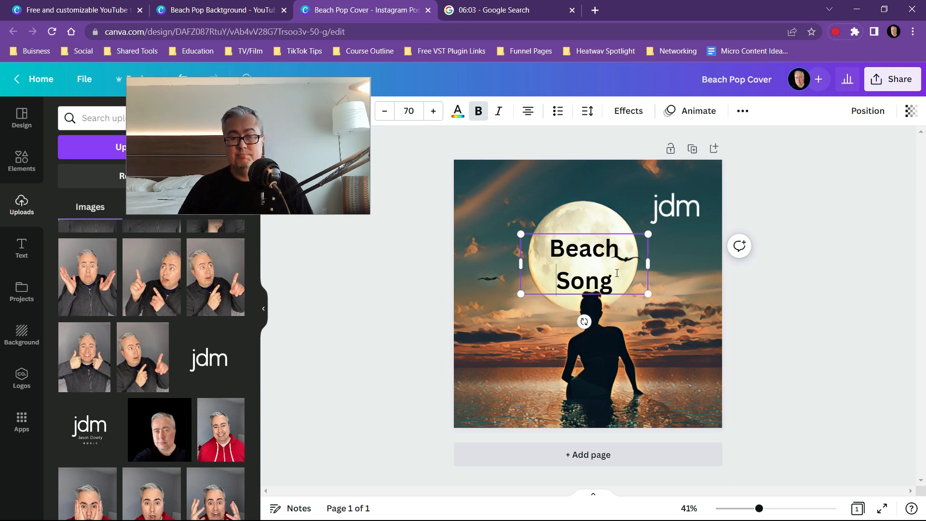
{"action": "key", "text": "BackSpace"}
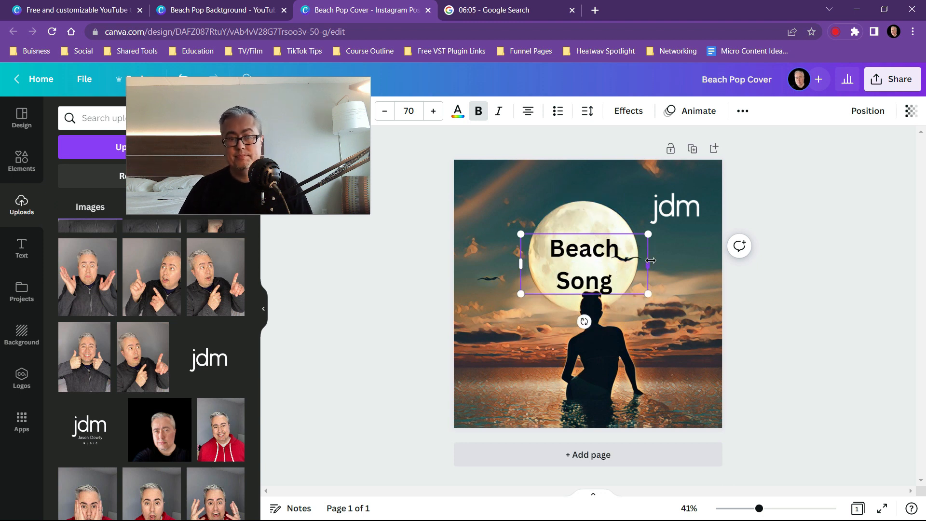
{"action": "left_click_drag", "start_coordinate": [648, 261], "coordinate": [678, 262]}
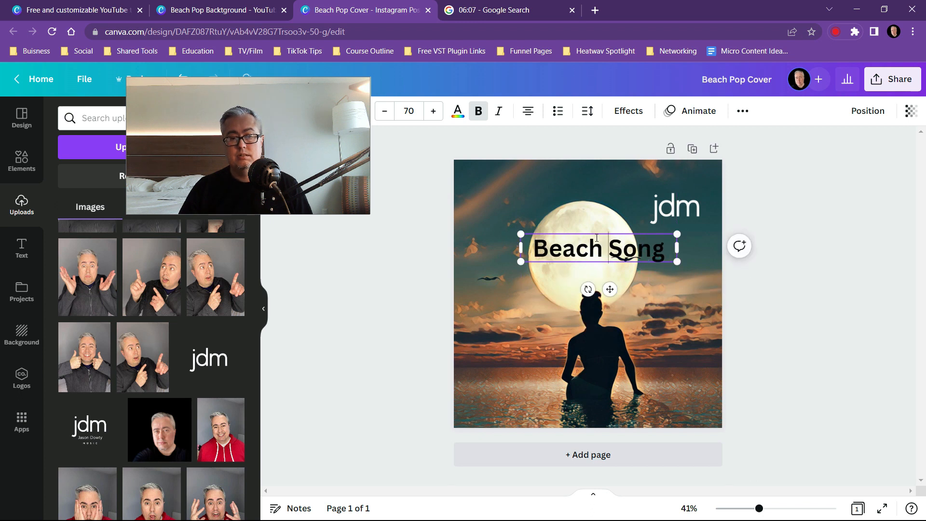
Move the "Beach Song" title to the water near the cover's bottom edge and change its color to white.
{"action": "left_click_drag", "start_coordinate": [593, 241], "coordinate": [582, 376]}
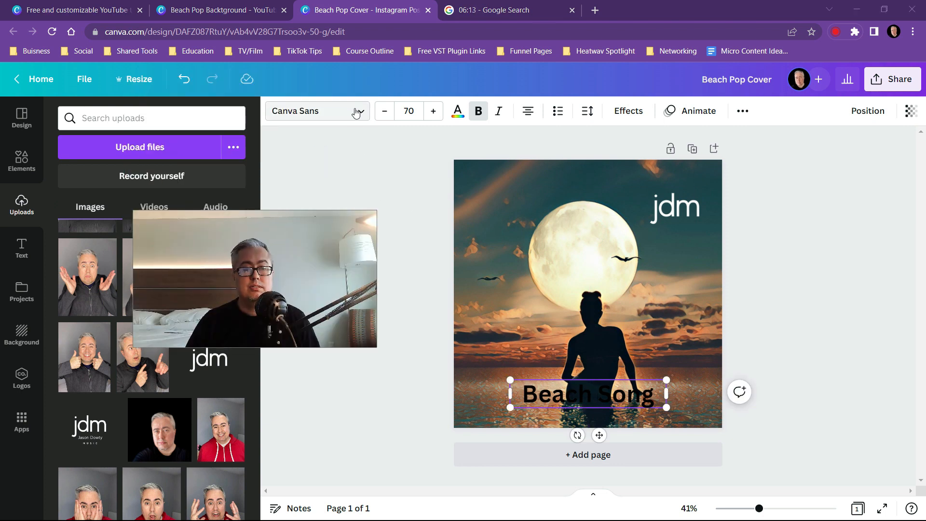
{"action": "left_click", "coordinate": [458, 111]}
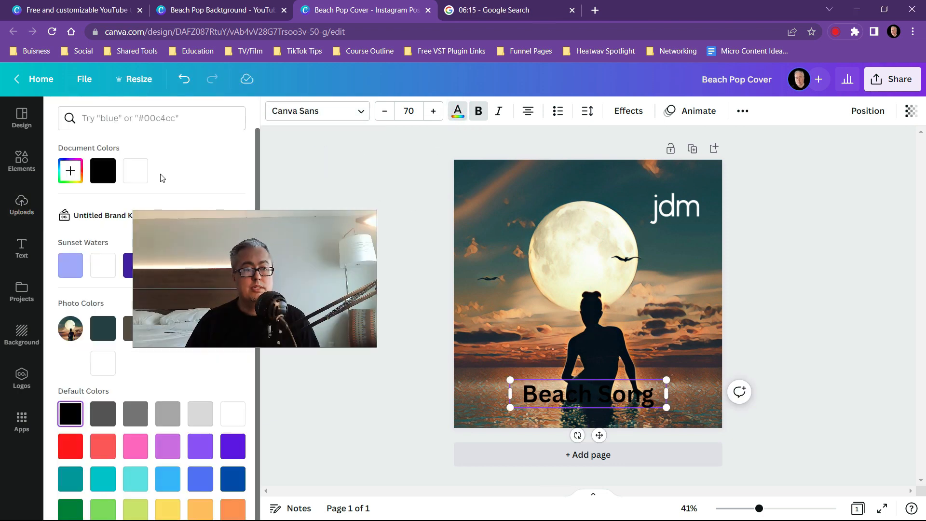
{"action": "left_click", "coordinate": [141, 173]}
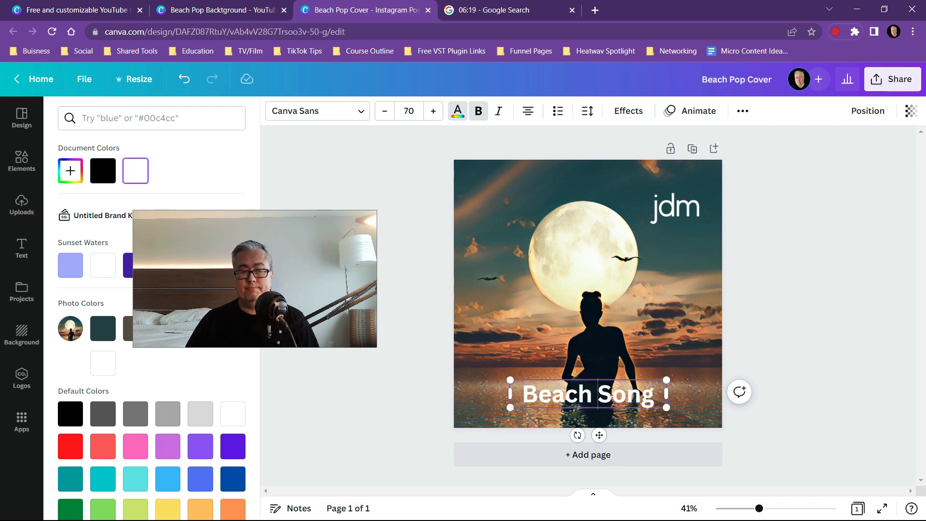
{"action": "left_click", "coordinate": [687, 385]}
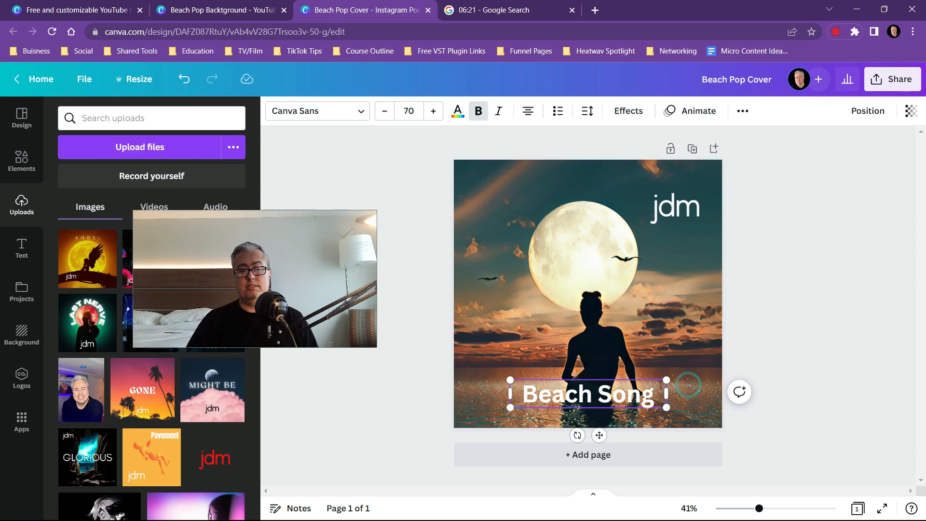
{"action": "left_click", "coordinate": [756, 321]}
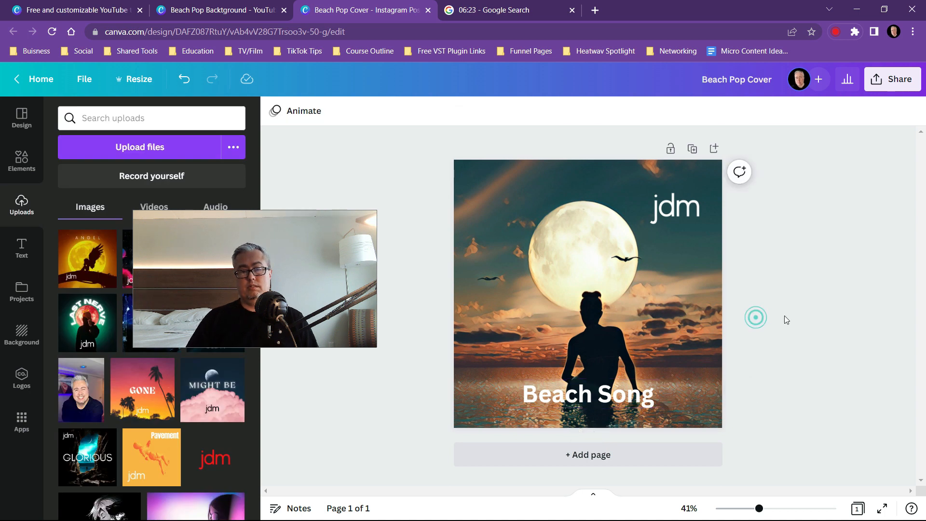
Move the "Beach Song" title above the moon near the cover's top edge and the jdm logo to its lower-right corner.
{"action": "left_click_drag", "start_coordinate": [648, 396], "coordinate": [705, 396]}
{"action": "left_click", "coordinate": [868, 301]}
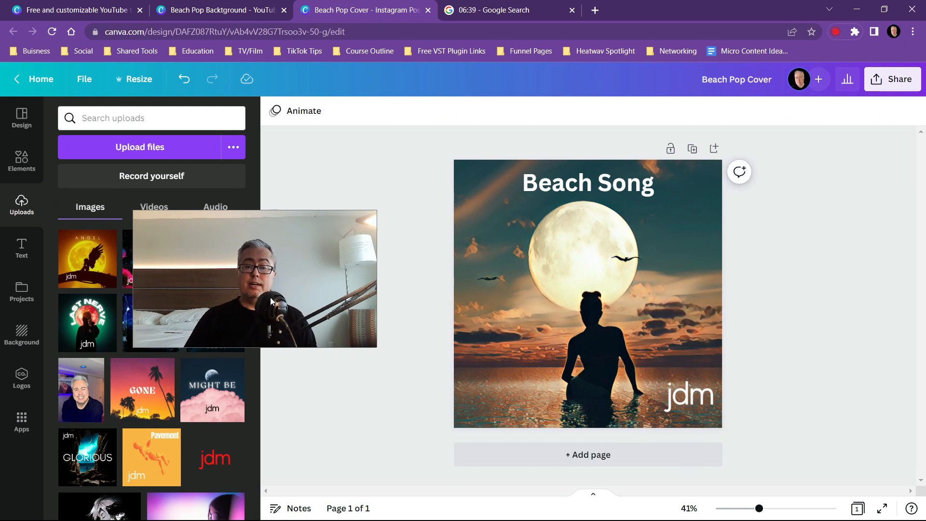
Download the cover as a PNG at size 2.875, 3,105 × 3,105 px.
{"action": "left_click", "coordinate": [893, 79]}
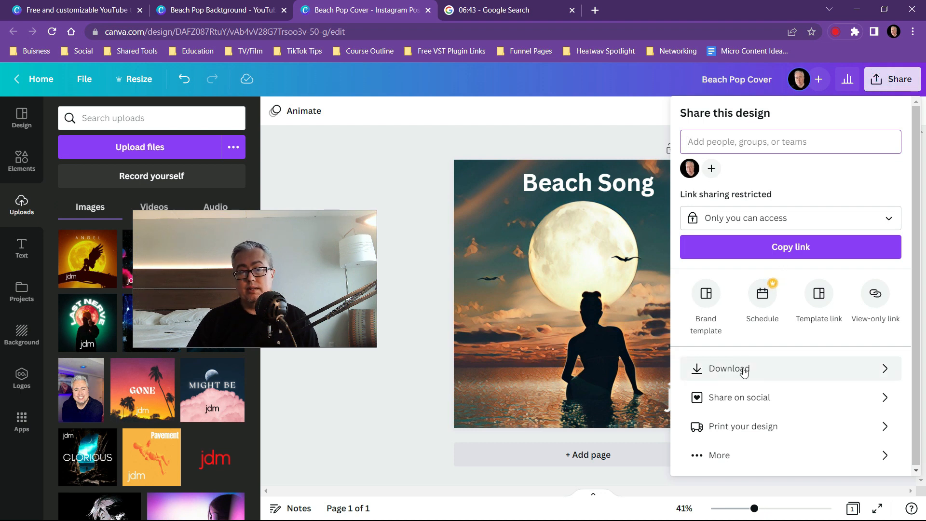
{"action": "left_click", "coordinate": [879, 370]}
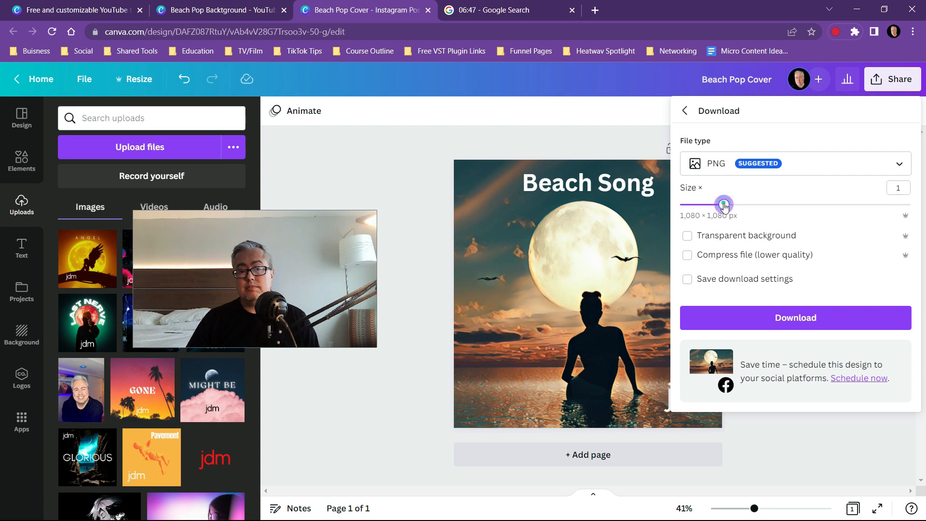
{"action": "left_click_drag", "start_coordinate": [725, 206], "coordinate": [887, 208]}
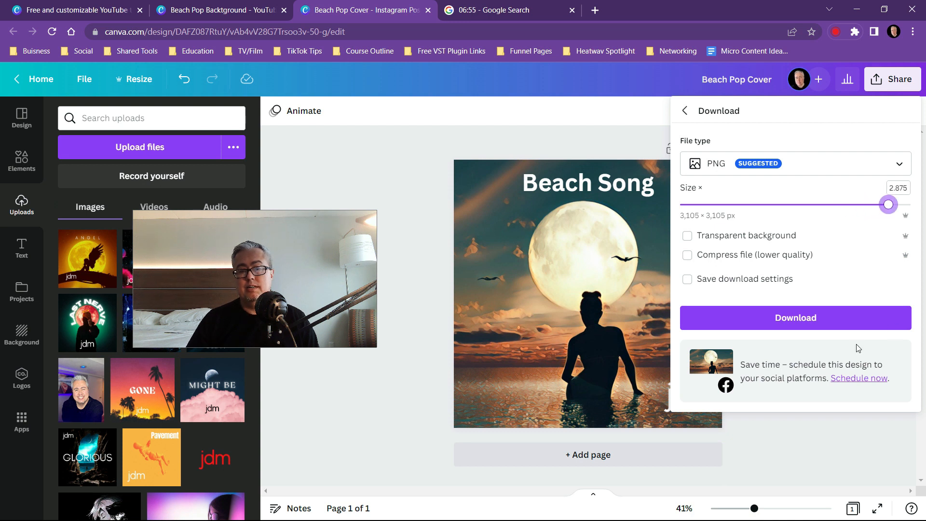
{"action": "left_click", "coordinate": [798, 323]}
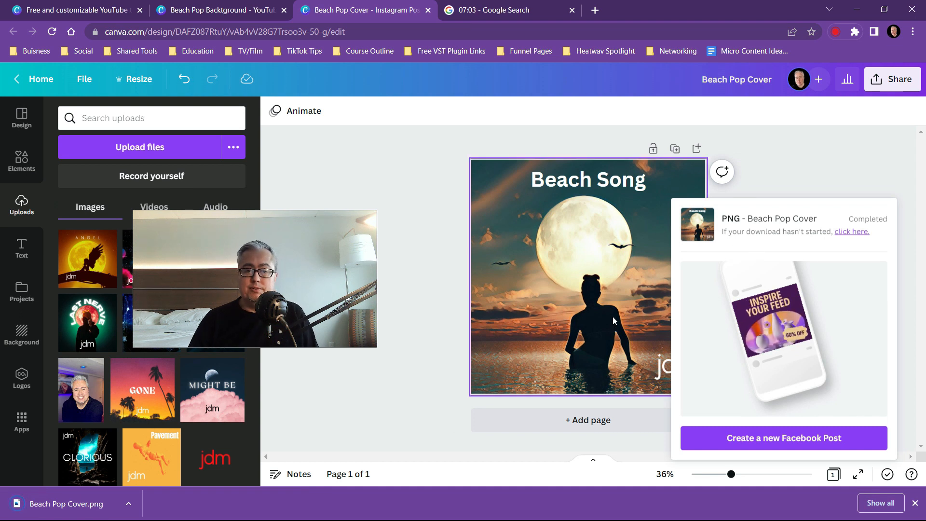
{"action": "left_click", "coordinate": [592, 298]}
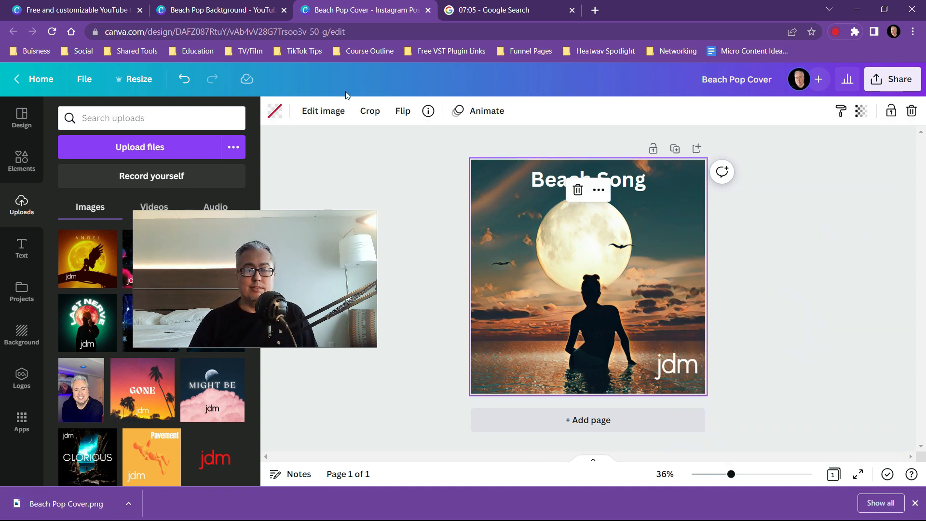
{"action": "mouse_move", "coordinate": [469, 13]}
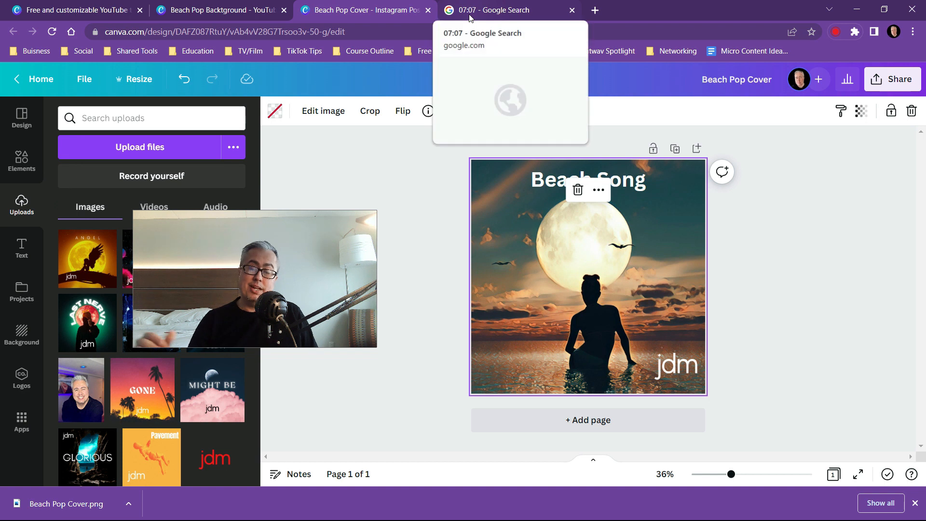